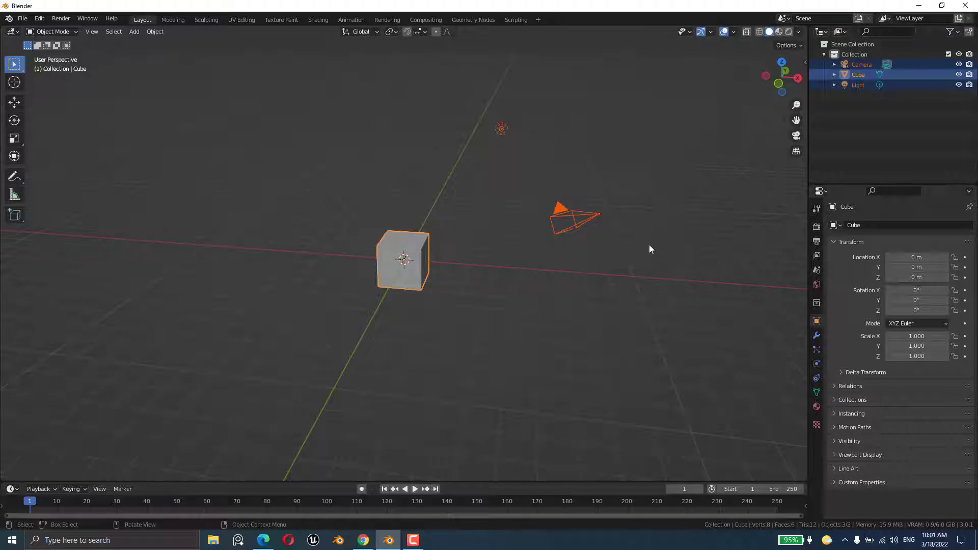
Step: Start the Shortcut VUr add-on's on-screen key display for the viewport
key(n)
click(800, 139)
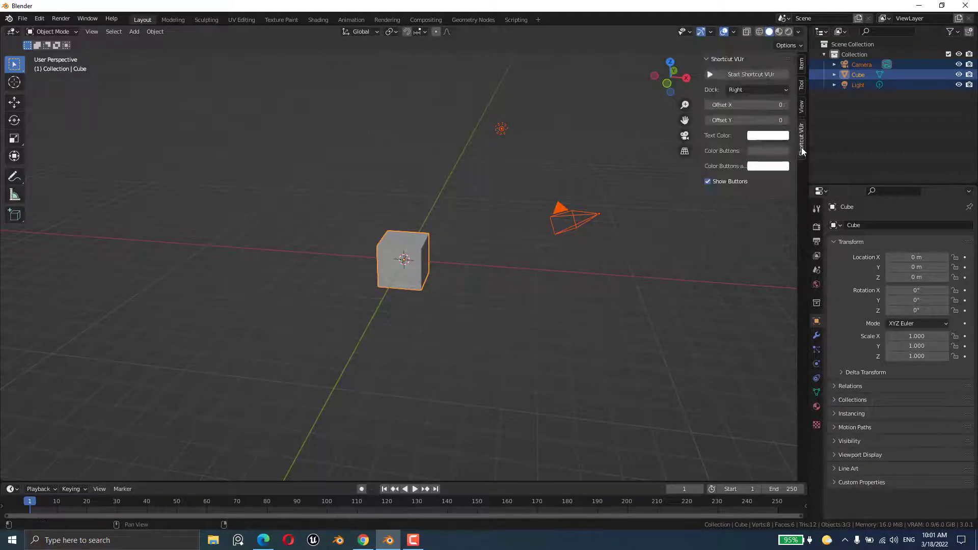
click(759, 73)
click(591, 352)
key(n)
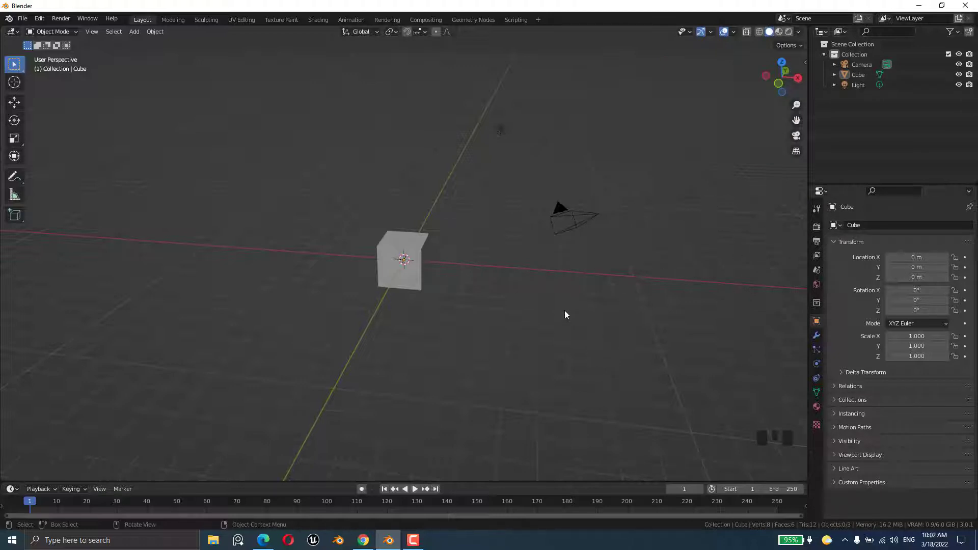
Step: Delete all the default scene objects: the camera, cube and light
key(a)
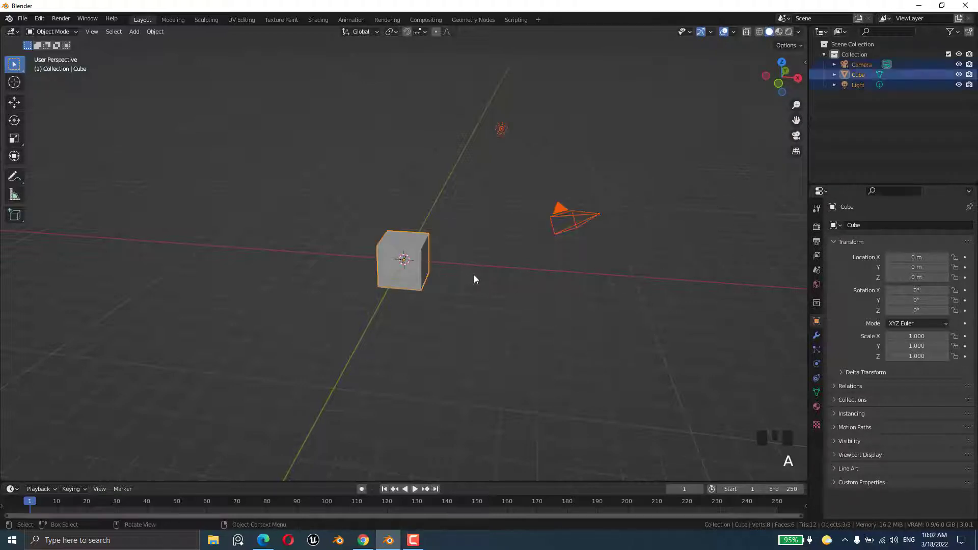
key(x)
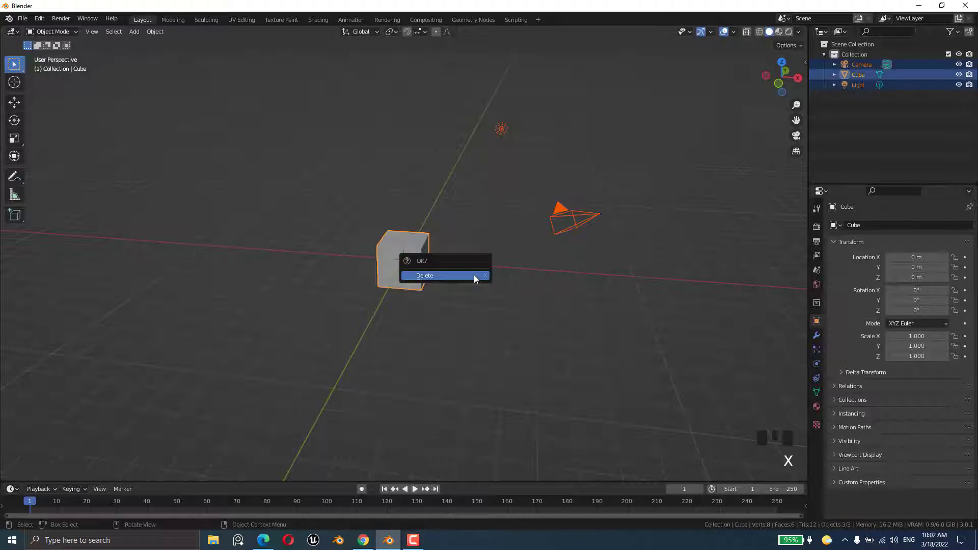
click(474, 277)
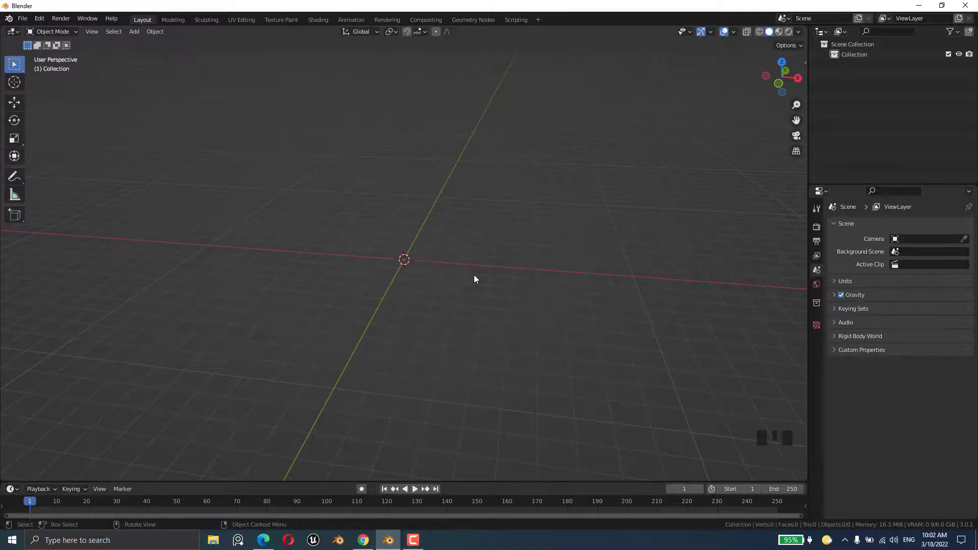
Step: Add front-view-transparent-glass-bottle-14851011.jpg from the Desktop's blender folder as a reference image aligned to the view
middle_drag(474, 278, 443, 267)
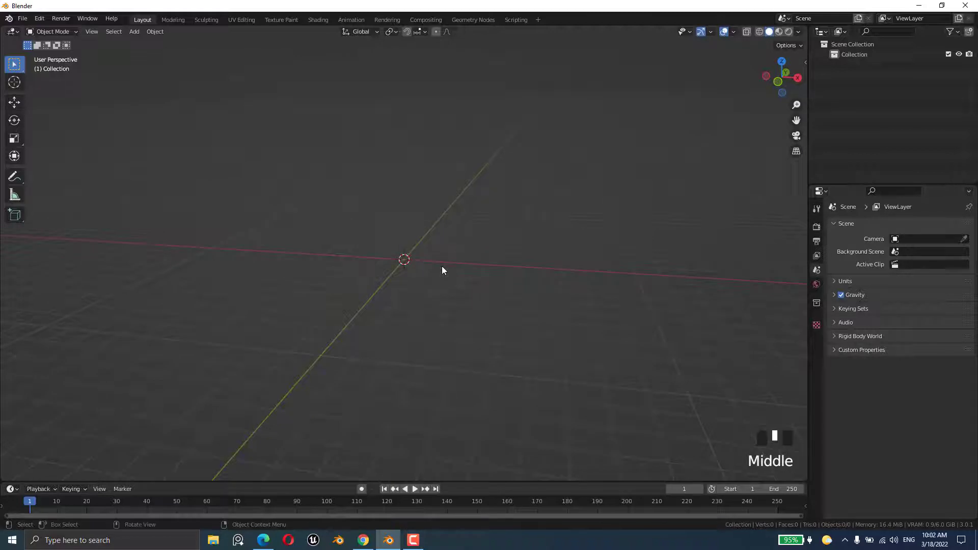
key(shift+a)
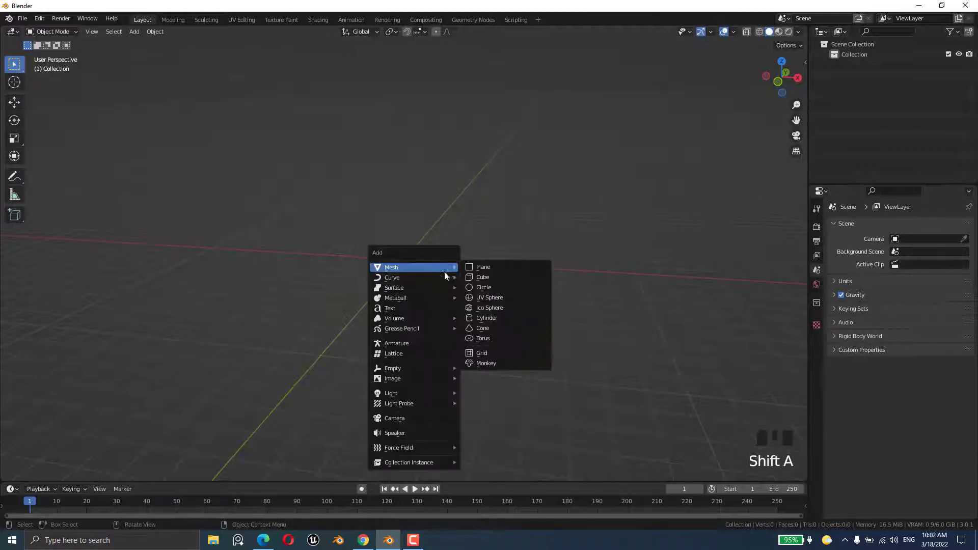
mouse_move(425, 379)
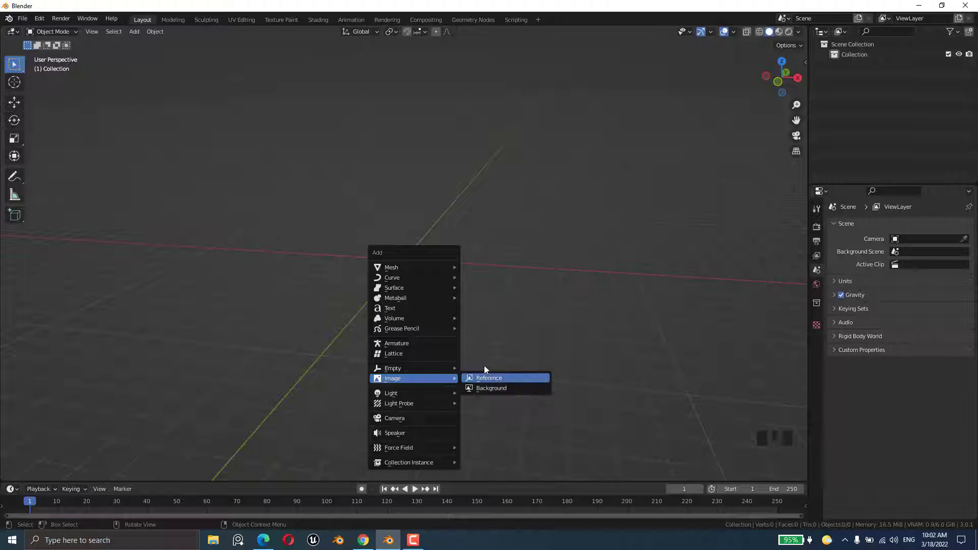
click(496, 378)
drag(475, 100, 581, 271)
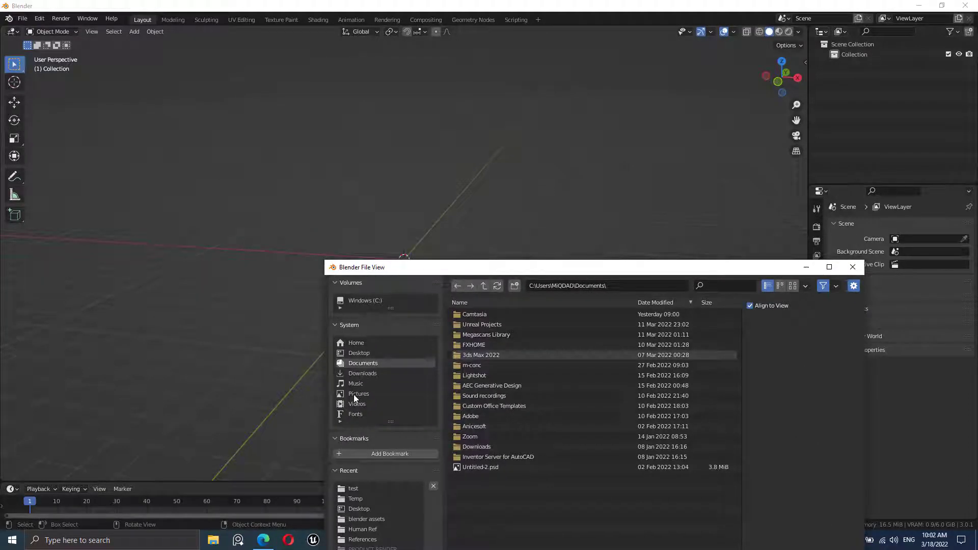
click(358, 353)
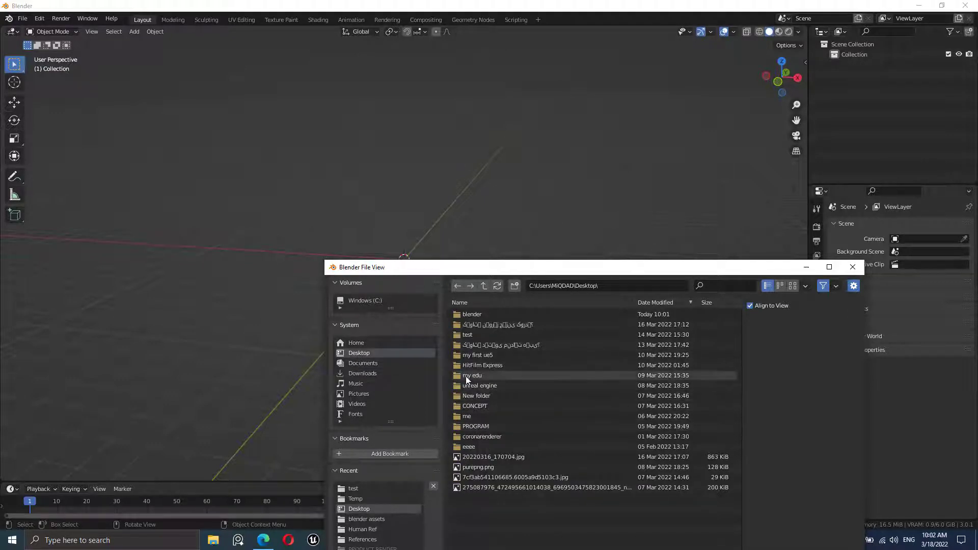
click(472, 315)
double_click(472, 315)
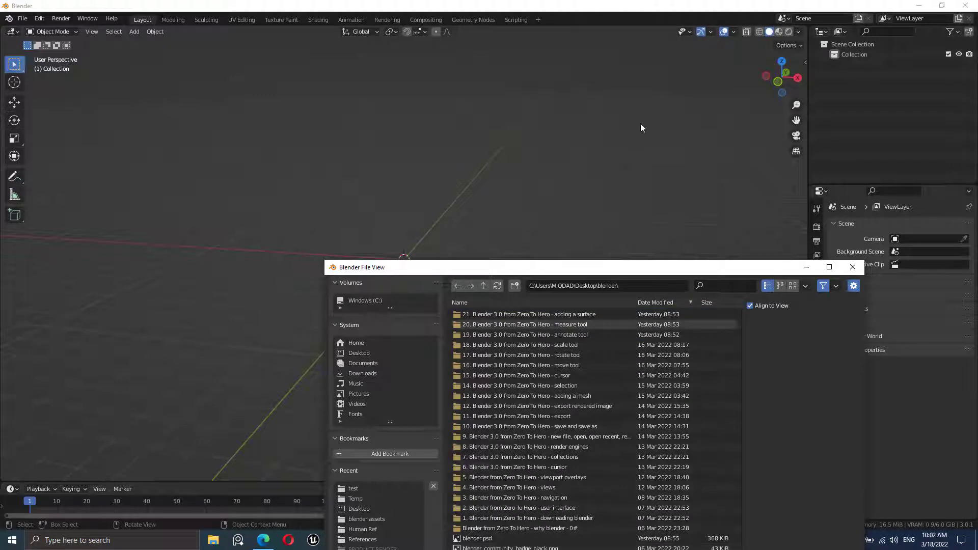
drag(561, 266, 502, 95)
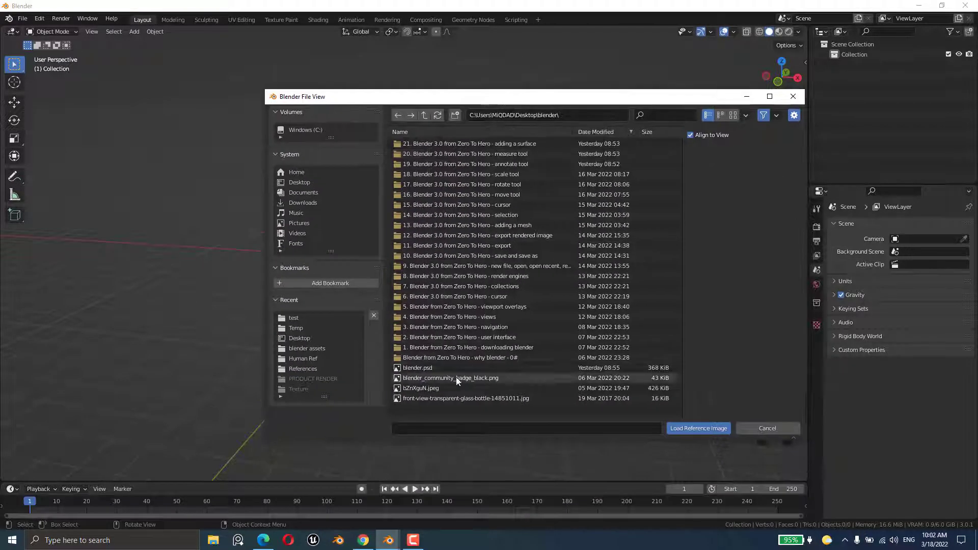
double_click(428, 400)
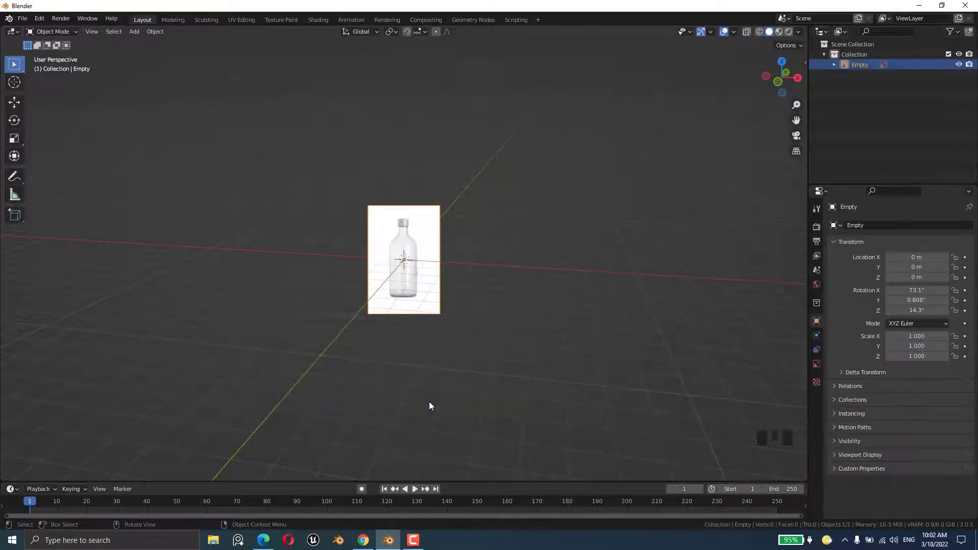
Step: Inspect the bottle reference image from several angles and delete it
middle_drag(504, 276, 341, 243)
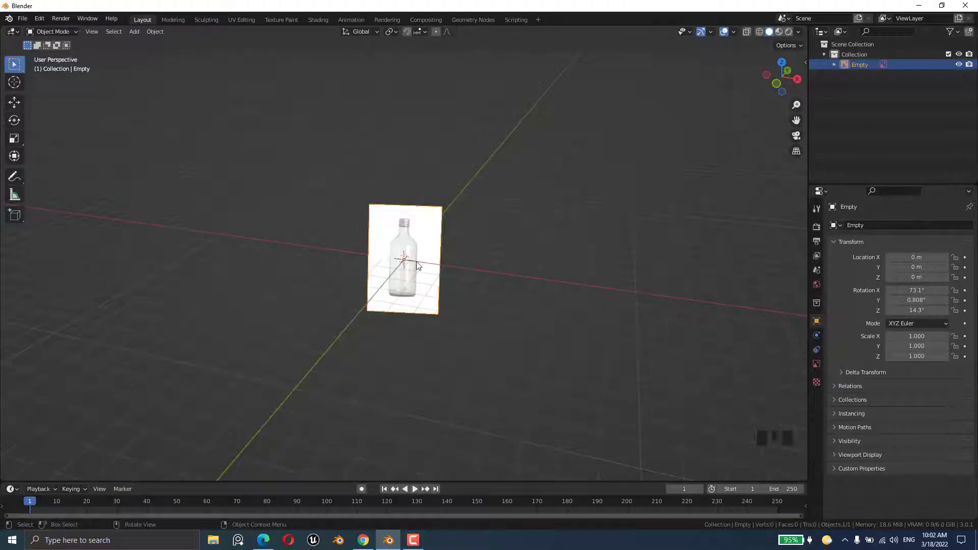
scroll(421, 266, down, 2)
middle_drag(421, 266, 456, 274)
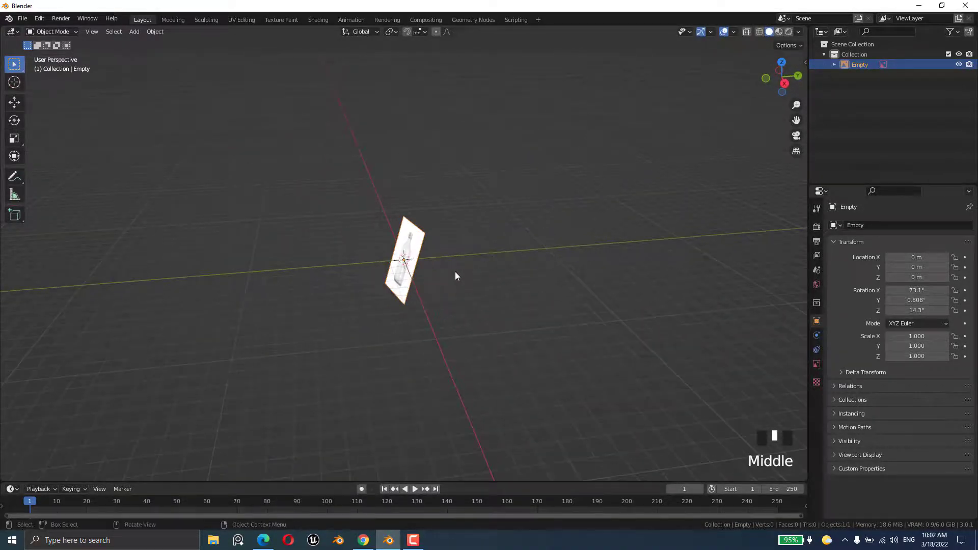
key(Delete)
Step: Add the bottle JPG as a reference image aligned to the side-on perspective, check its orientation, and delete it
key(shift+a)
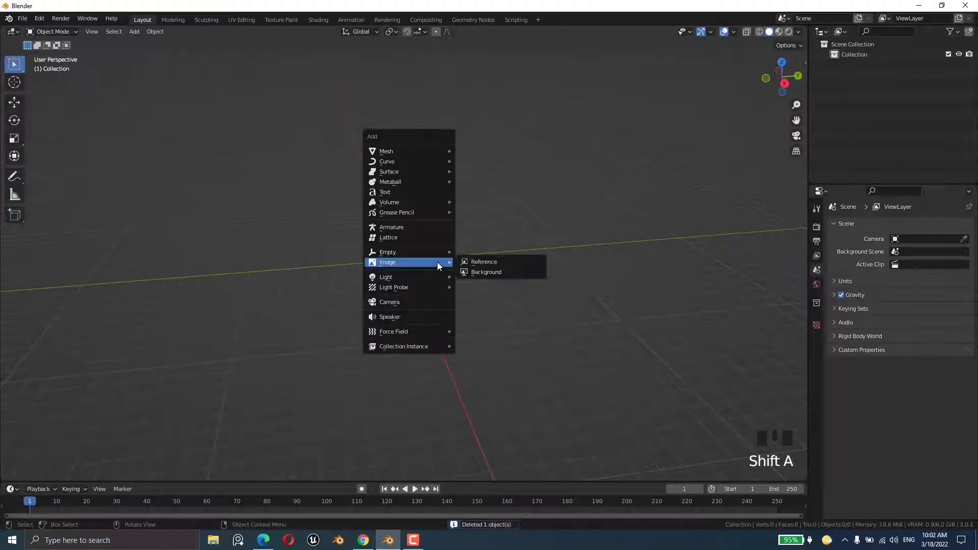
click(466, 262)
double_click(378, 394)
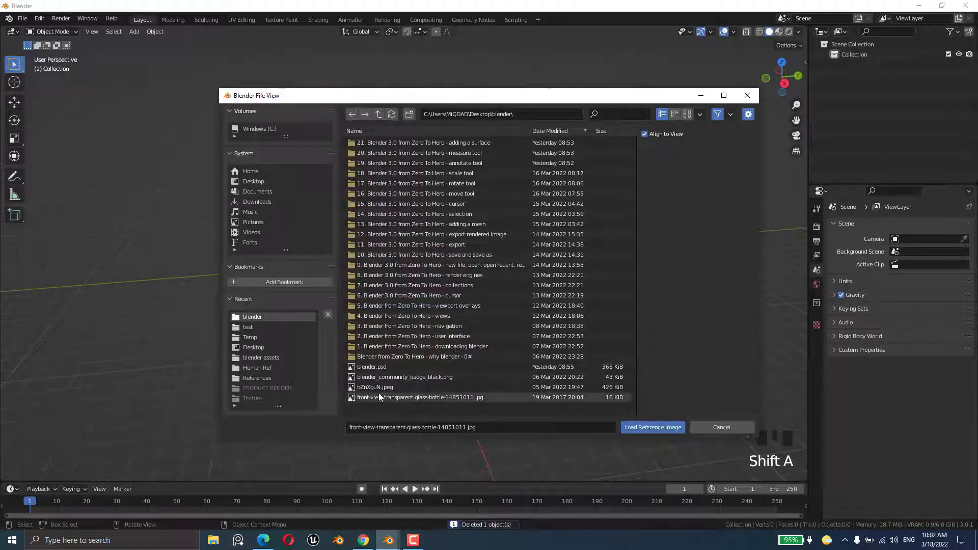
middle_drag(412, 353, 520, 350)
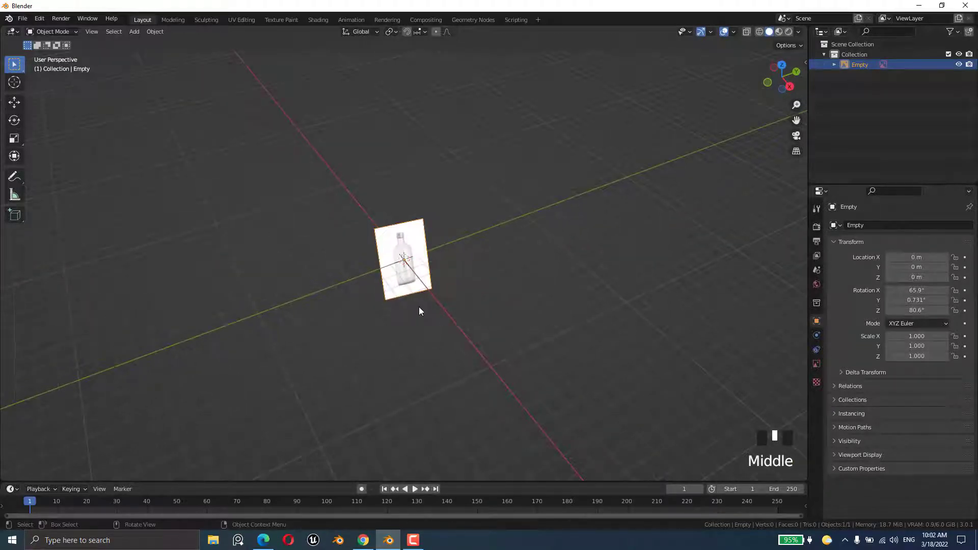
key(Delete)
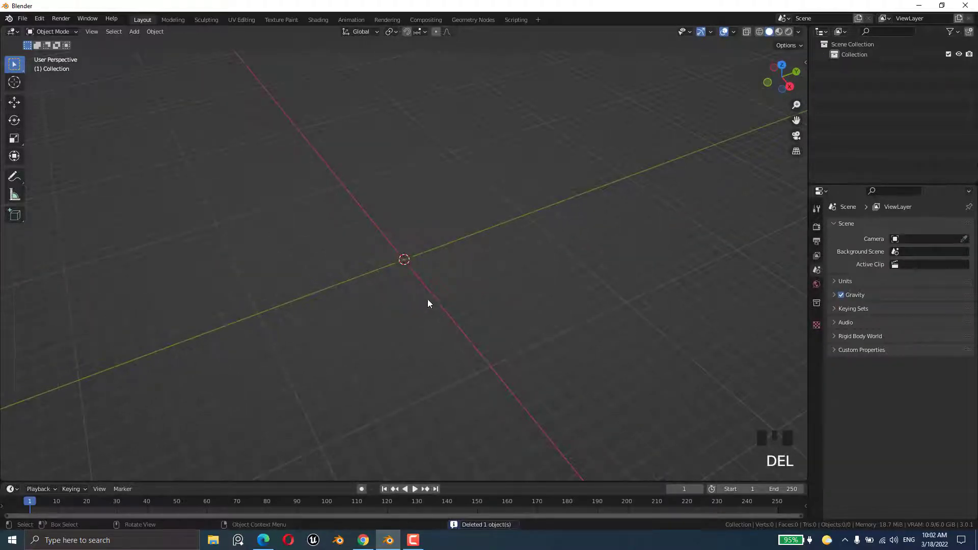
Step: From a view facing along the Y axis, add front-view-transparent-glass-bottle-14851011.jpg as a reference image with Align to View on
middle_drag(428, 301, 503, 288)
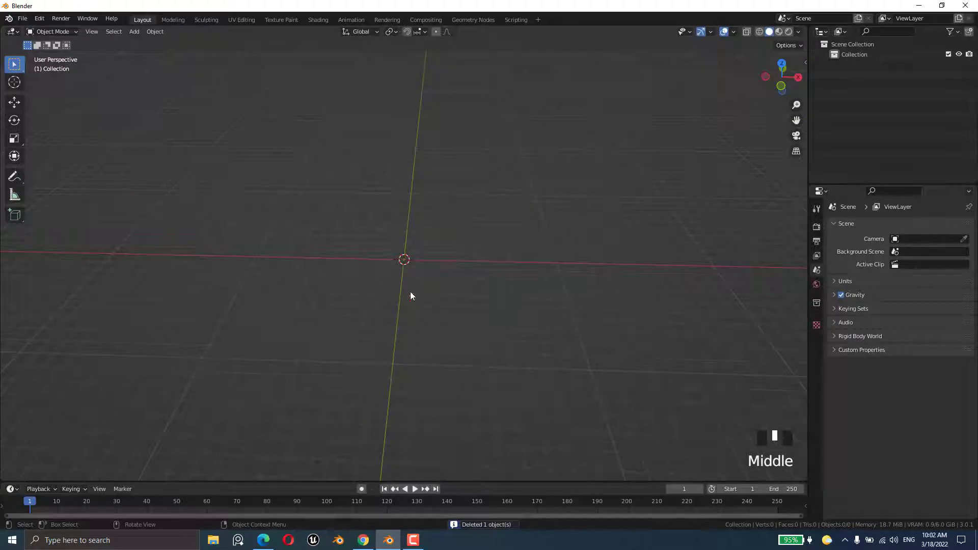
key(shift+a)
mouse_move(413, 291)
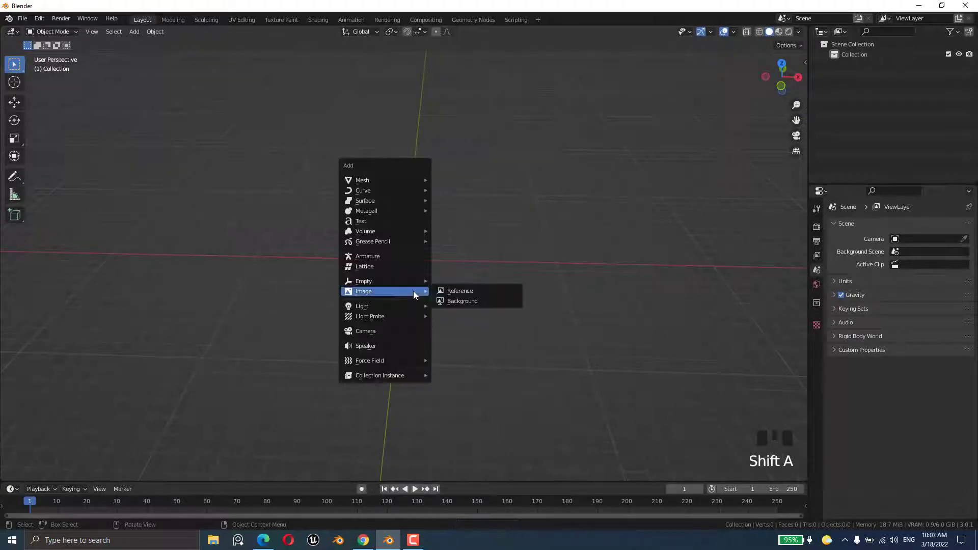
click(471, 292)
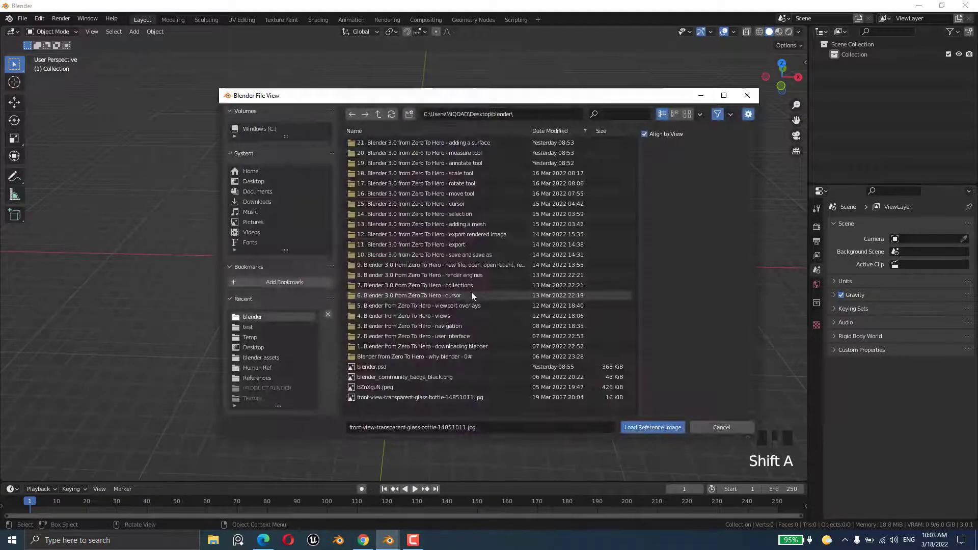
double_click(383, 400)
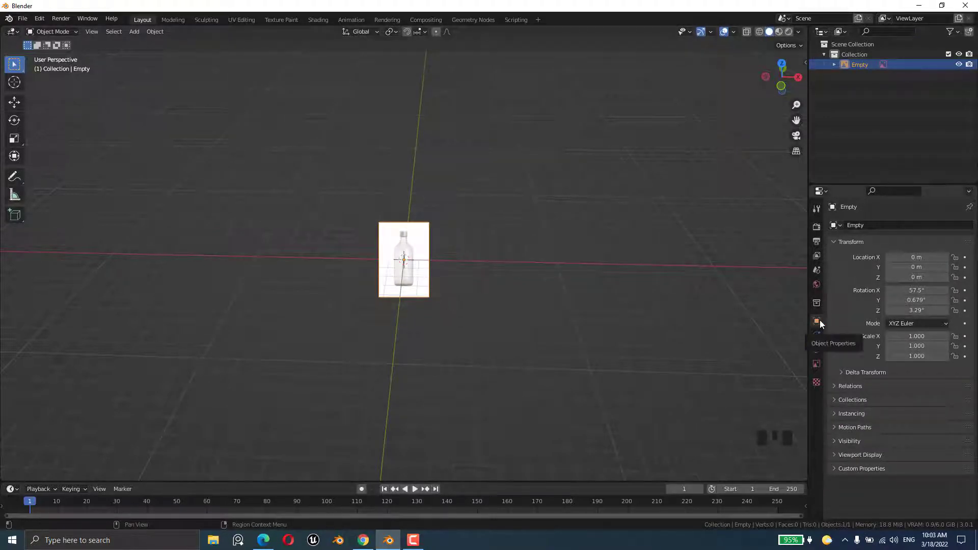
Step: Set the bottle reference image's X, Y and Z rotation to 0°
click(916, 290)
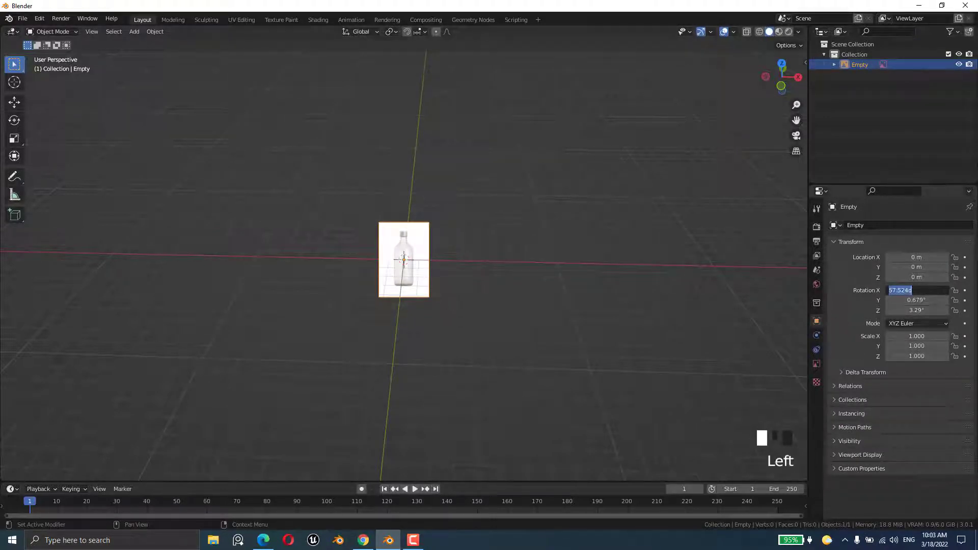
text(0)
key(Tab)
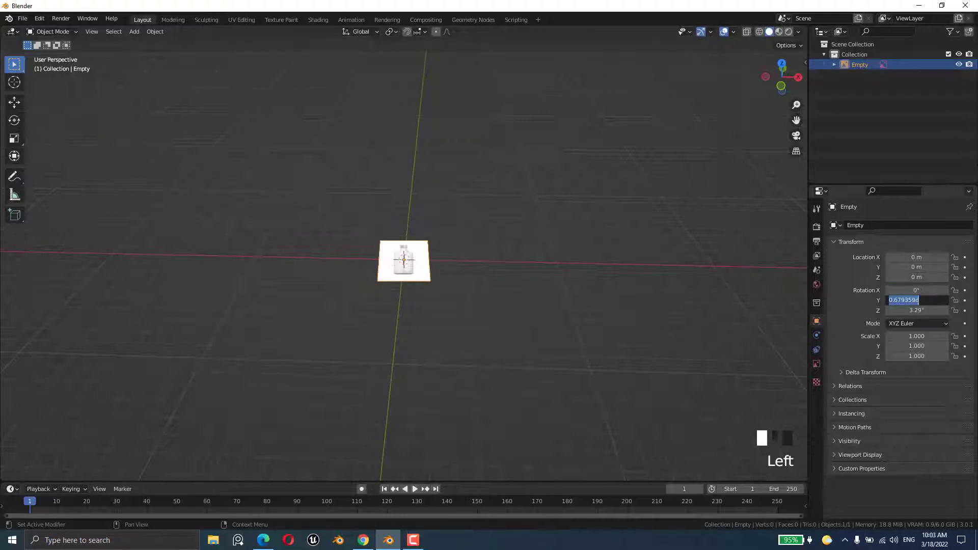
text(0)
key(Tab)
text(0)
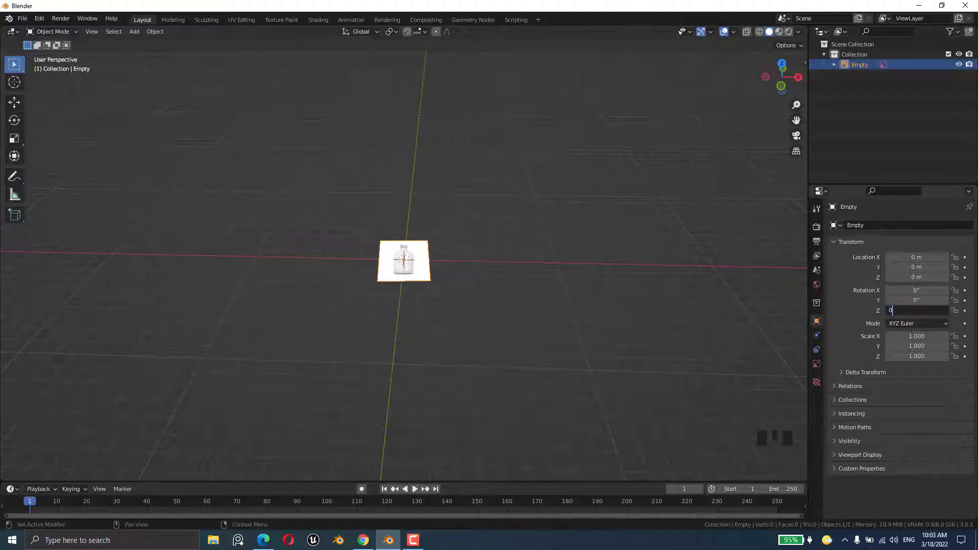
key(Return)
middle_drag(476, 309, 416, 278)
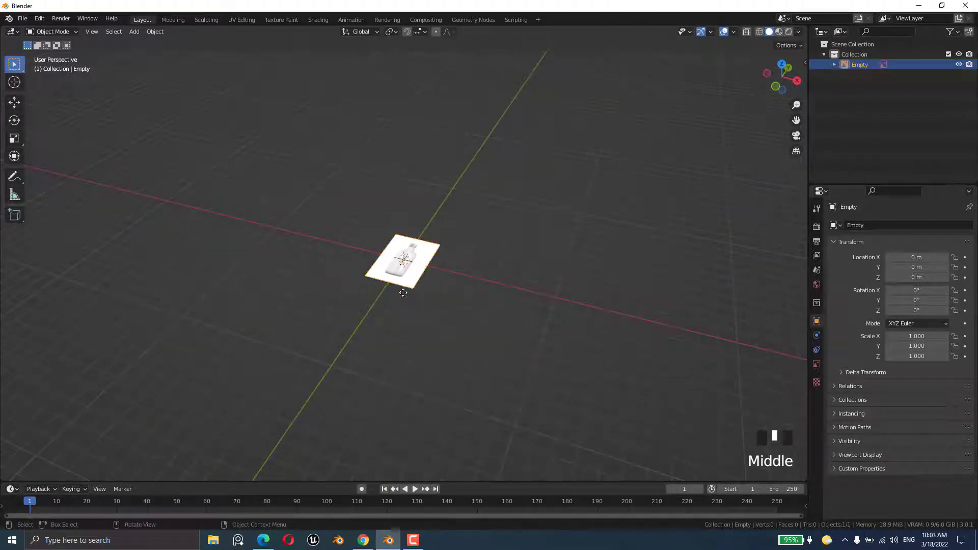
middle_drag(374, 319, 407, 280)
click(410, 283)
click(411, 284)
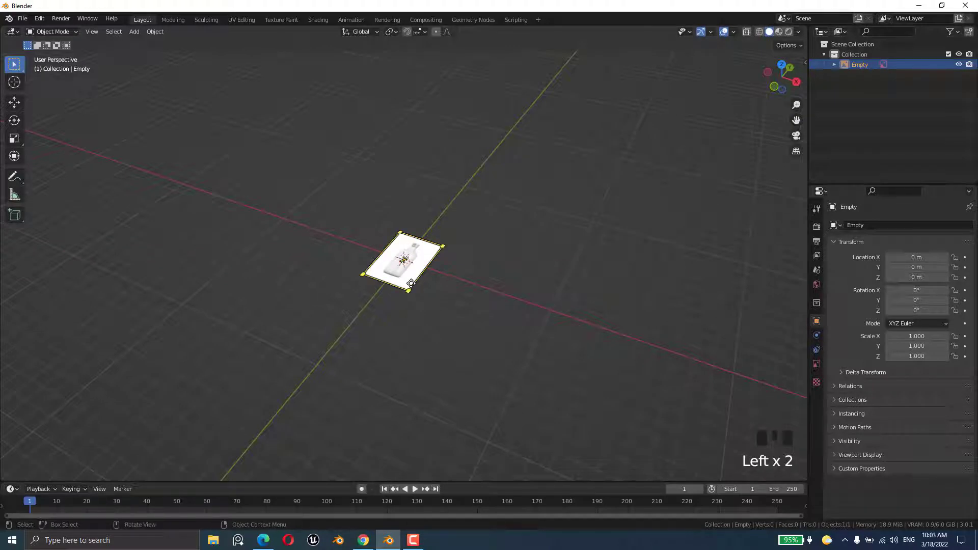
click(917, 310)
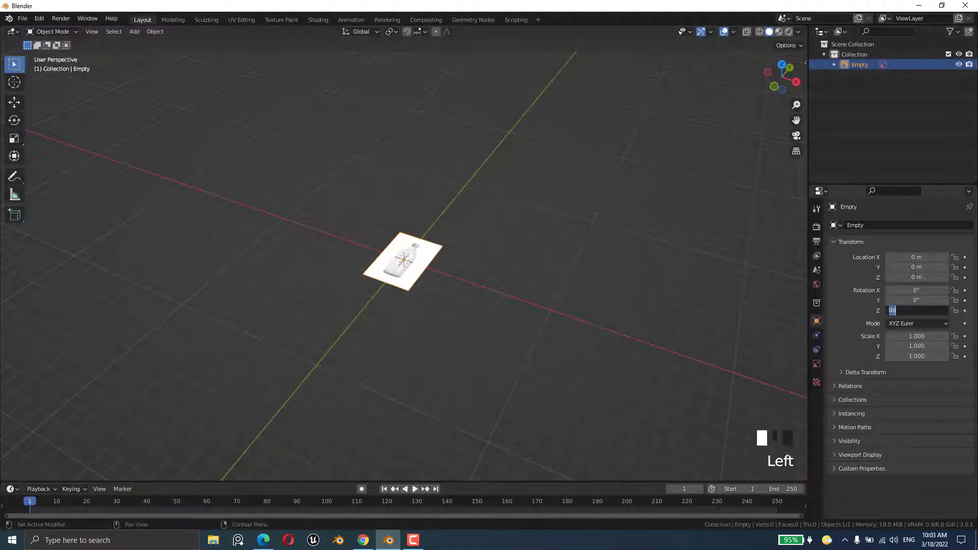
click(919, 288)
click(919, 289)
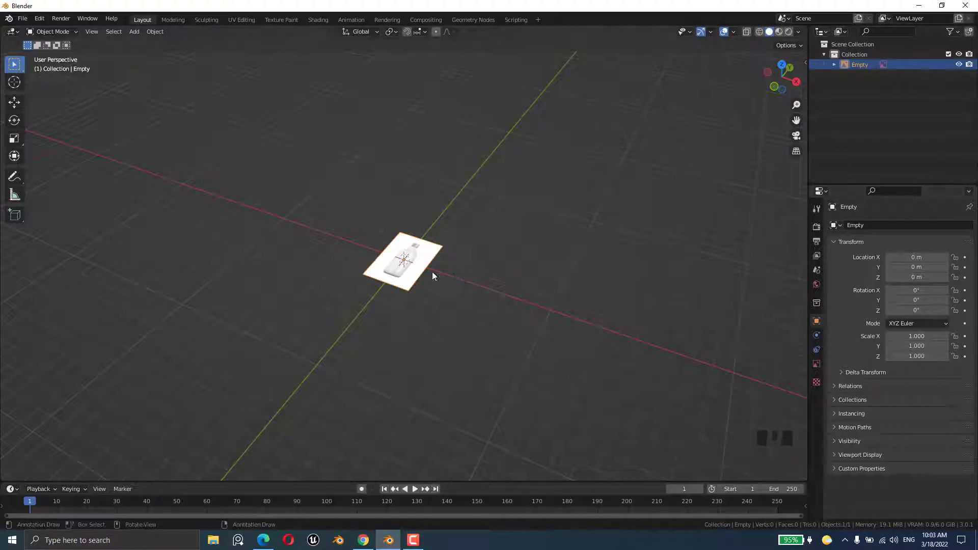
Step: Annotate the reference image with a freehand line along the X axis and a curved rotation stroke, and erase both
key(d)
drag(464, 282, 344, 228)
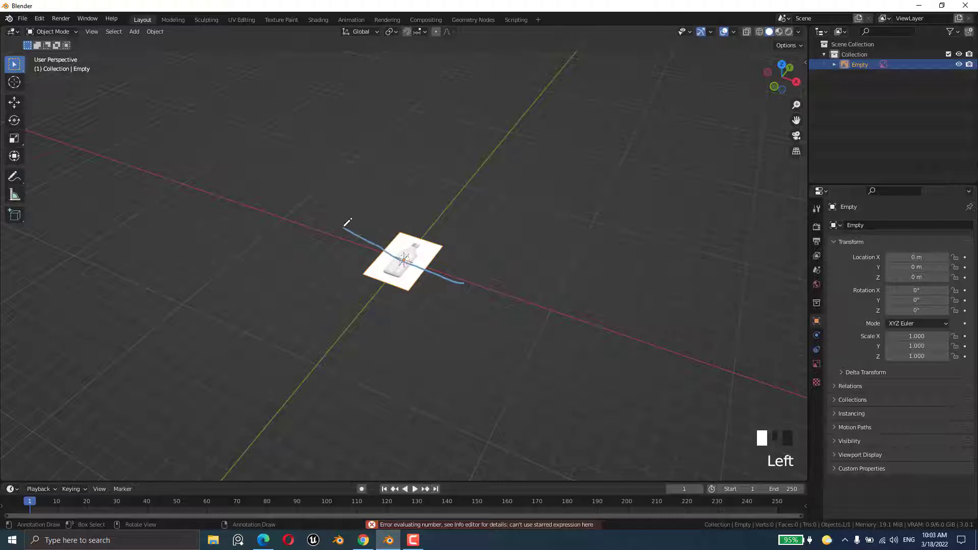
key(d)
mouse_move(471, 232)
mouse_down()
mouse_move(431, 222)
mouse_move(380, 298)
mouse_move(397, 283)
mouse_up()
key(d)
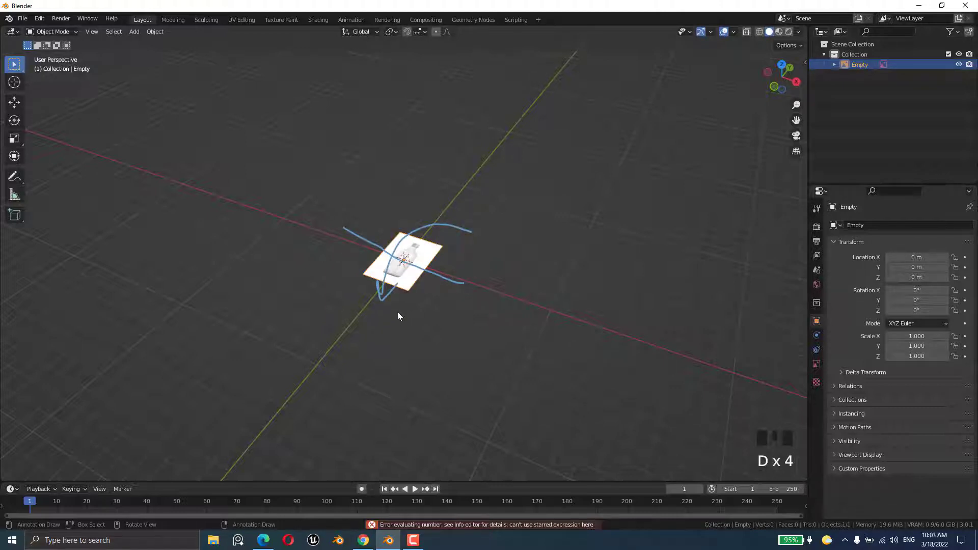
key(d)
mouse_move(445, 282)
right_down()
mouse_move(345, 237)
mouse_move(467, 258)
mouse_move(489, 297)
mouse_move(463, 316)
right_up()
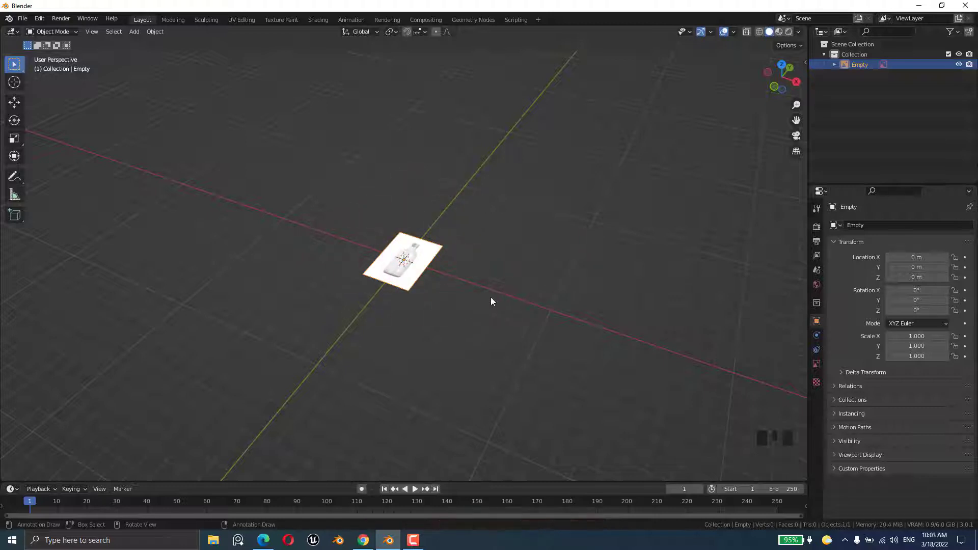
Step: Set the bottle reference image's X rotation to 90° to stand it upright
click(893, 310)
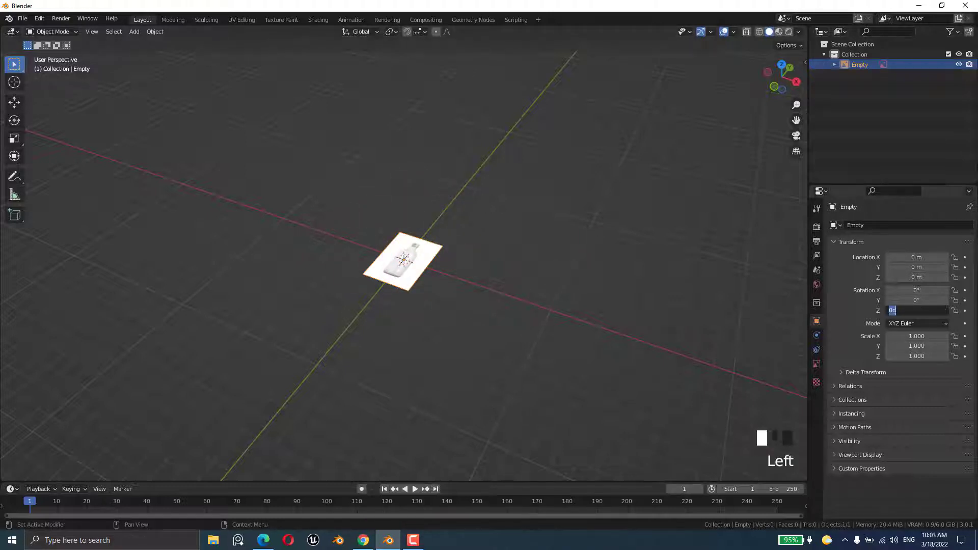
click(917, 290)
click(917, 290)
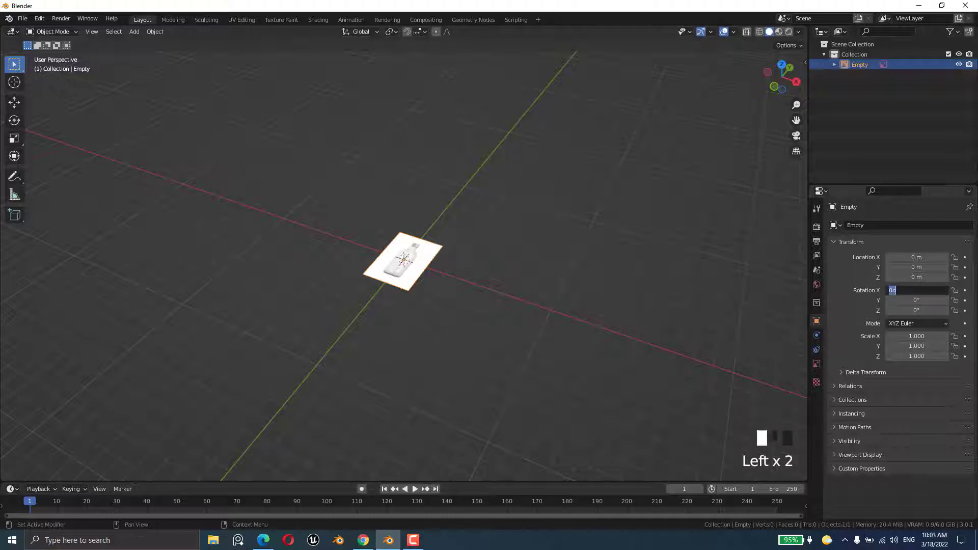
text(90)
key(Return)
middle_drag(343, 264, 499, 298)
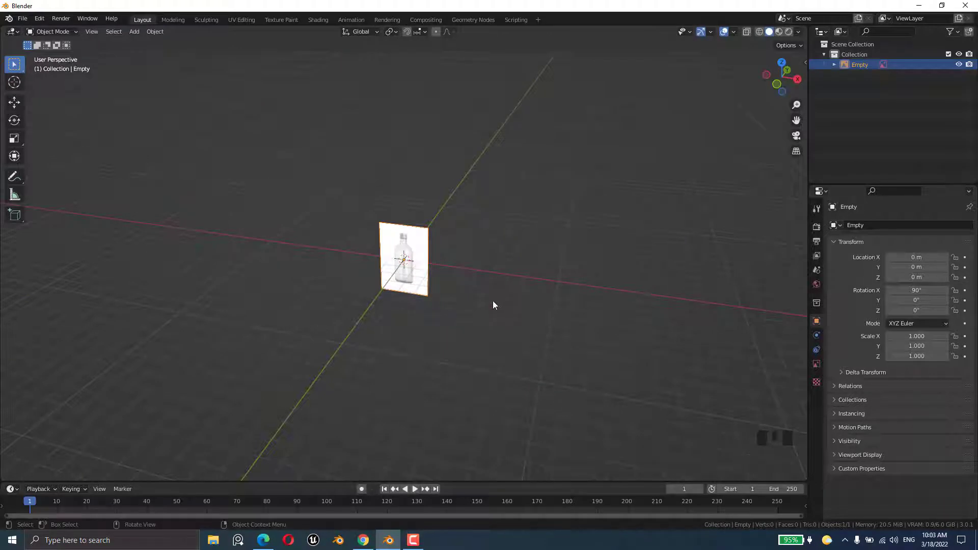
Step: Scale the bottle image to about 1.53 and move it to about X -0.88 m, Y 1.13 m, Z 2.66 m
click(414, 237)
key(s)
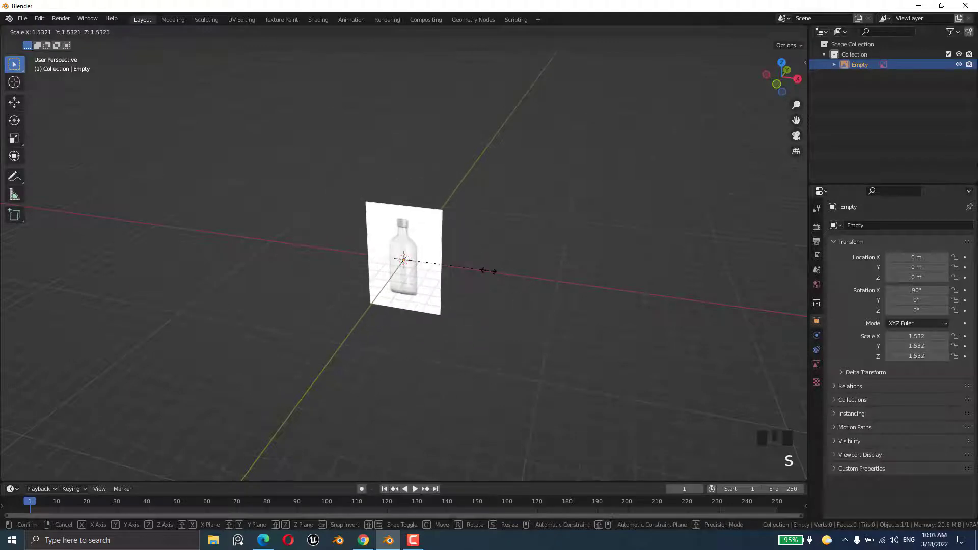
click(442, 267)
key(g)
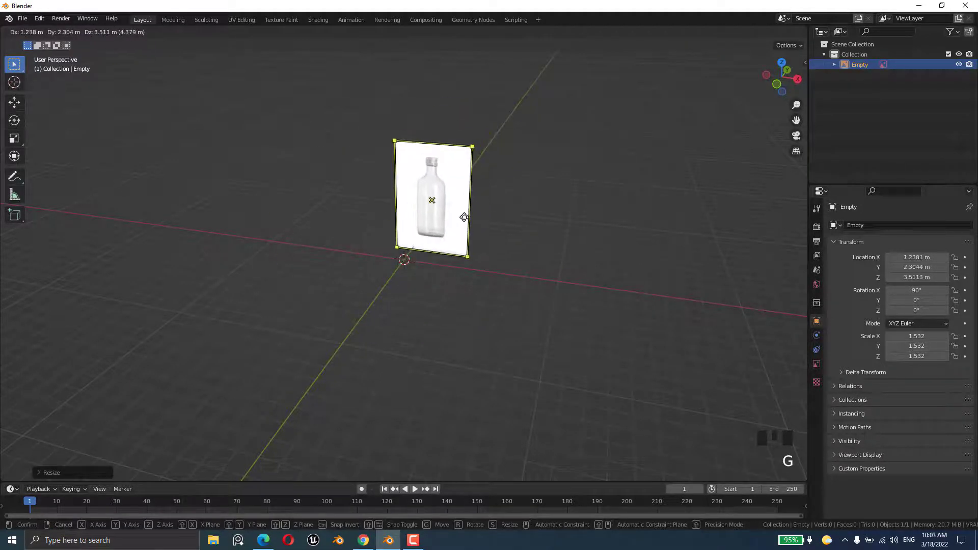
click(428, 232)
middle_drag(428, 232, 508, 280)
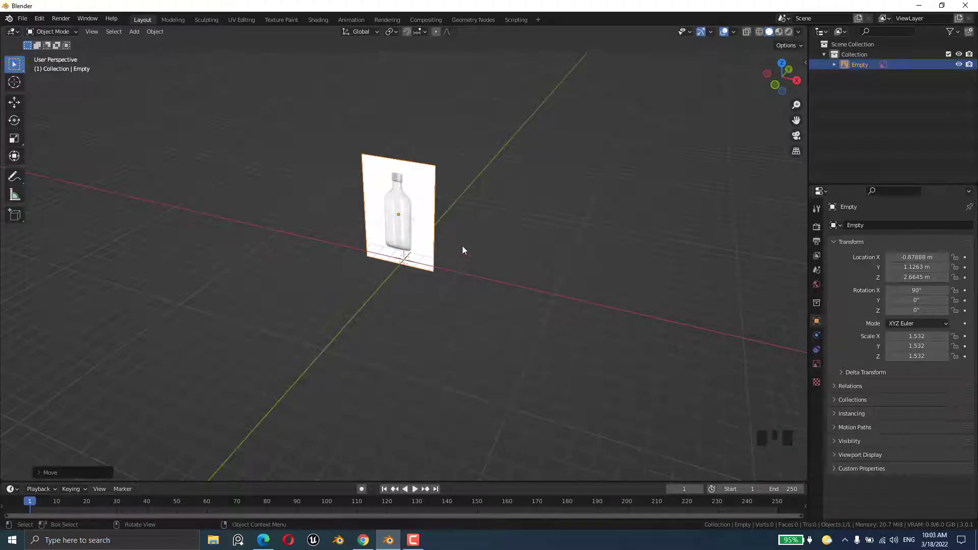
Step: Undo the bottle image's move, scaling and 90° X rotation
key(ctrl+z)
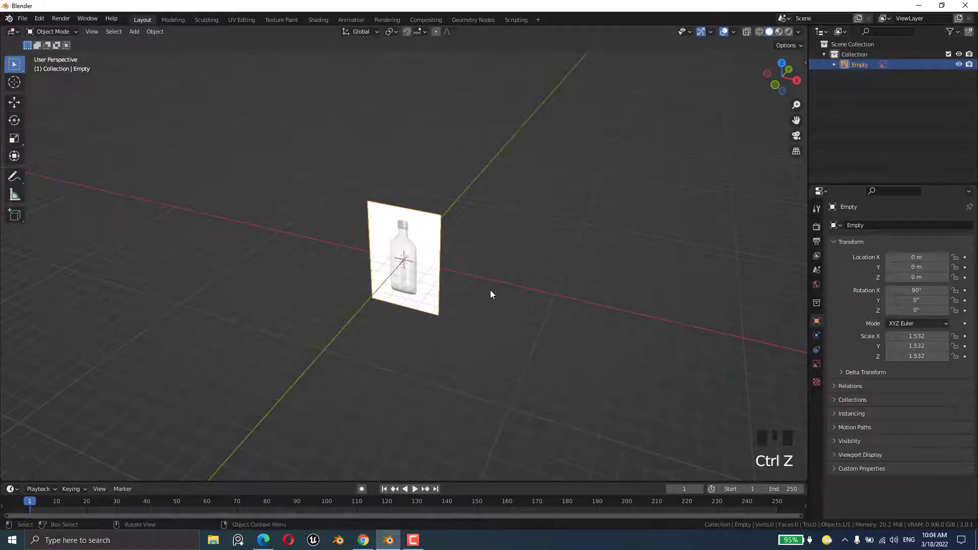
middle_drag(491, 290, 492, 289)
click(437, 261)
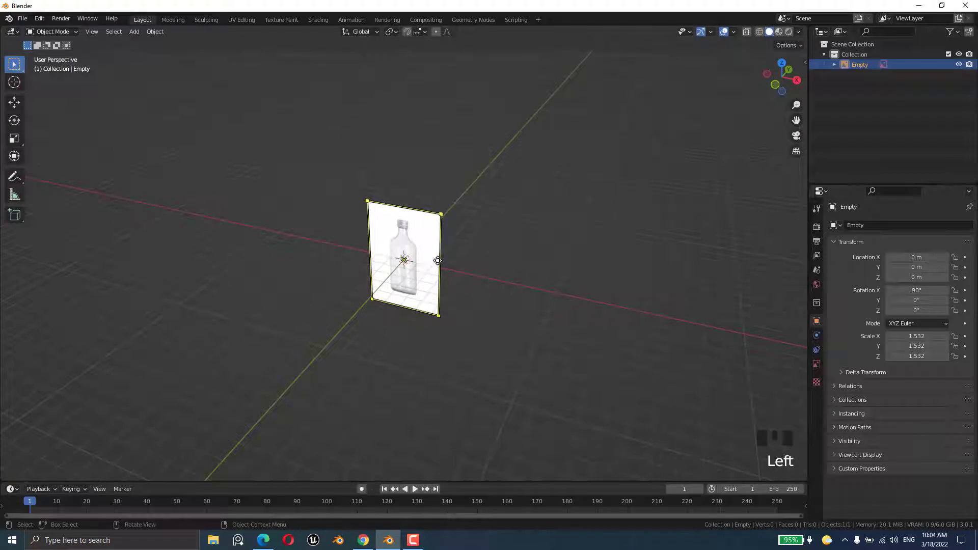
key(r)
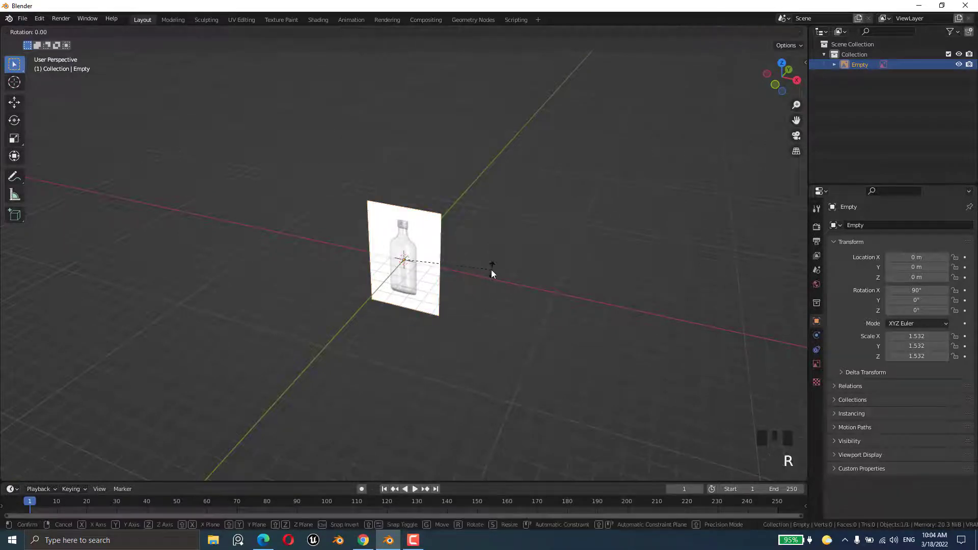
right_click(484, 261)
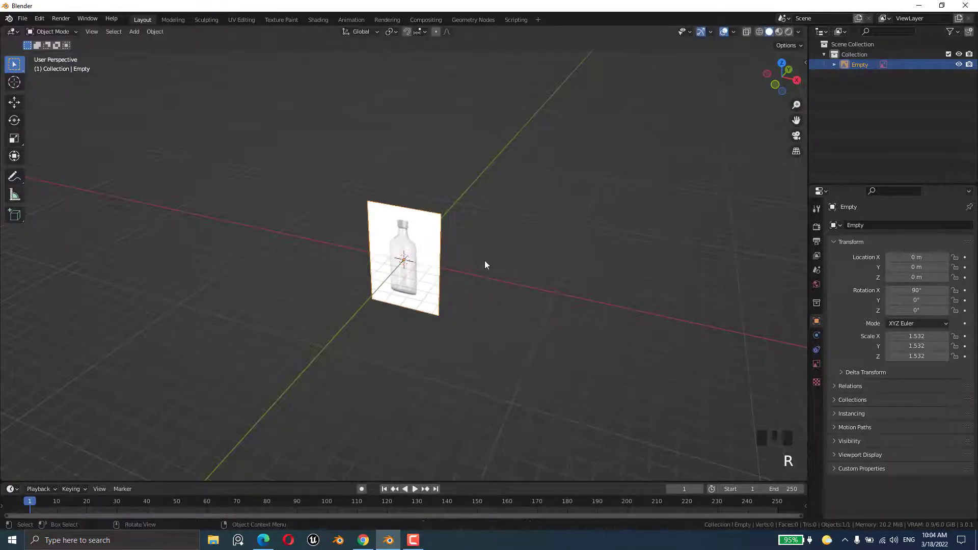
key(ctrl+z)
key(ctrl+z)
key(ctrl+z)
key(ctrl+z)
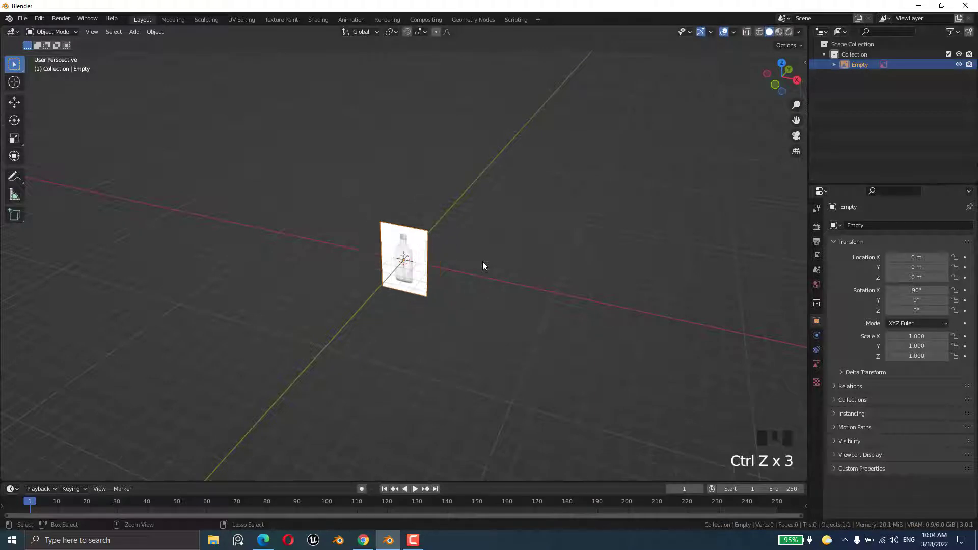
Step: Rotate the flat bottle reference image 90° about the global X axis
scroll(441, 268, up, 3)
click(444, 269)
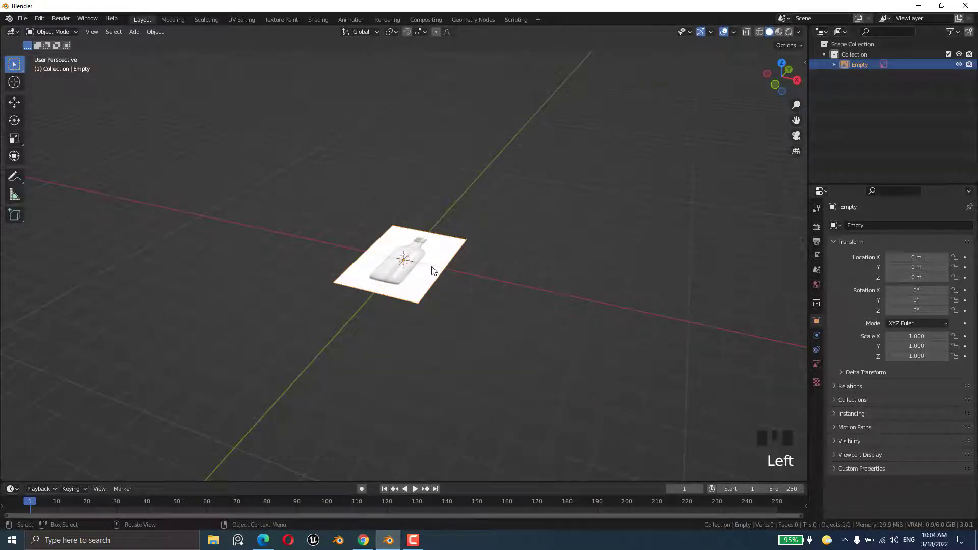
click(444, 269)
key(r)
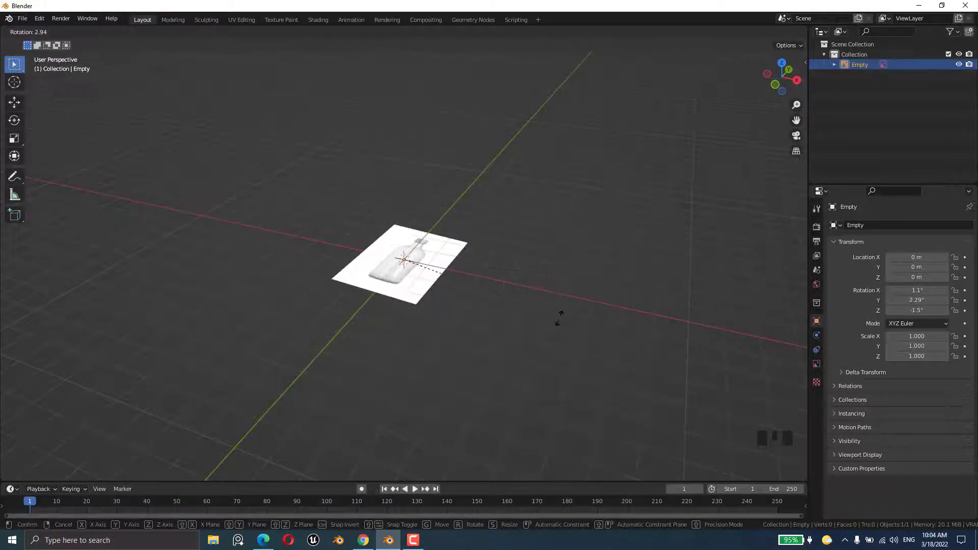
text(x)
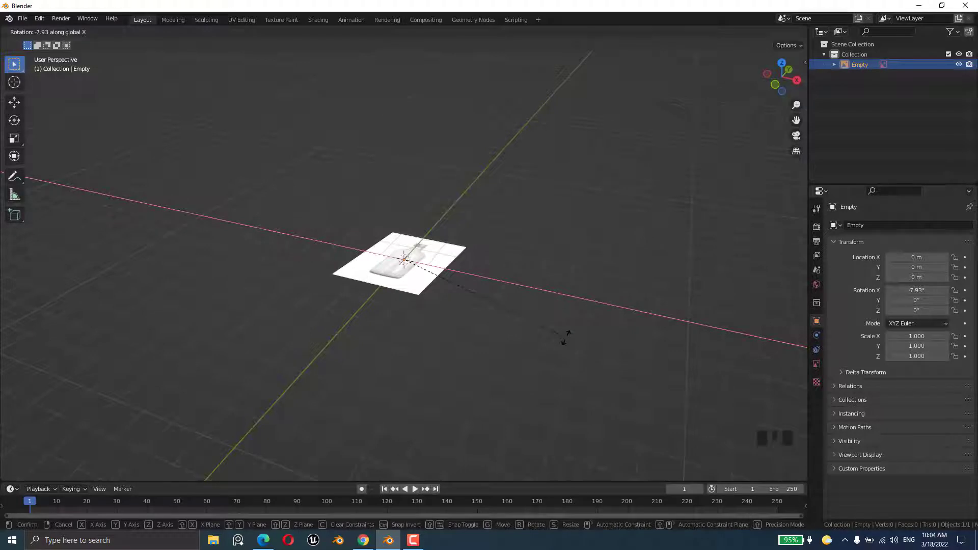
text(90)
key(Return)
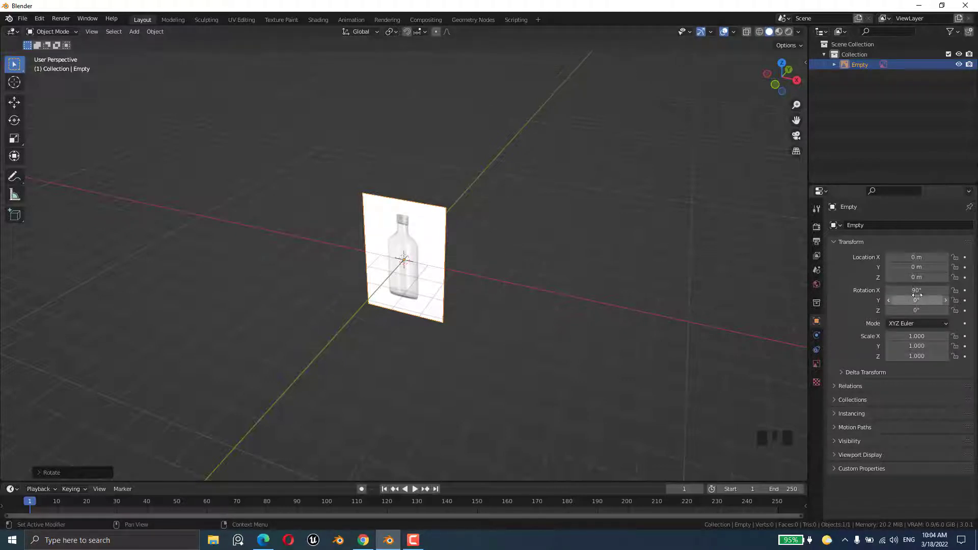
middle_drag(466, 293, 474, 288)
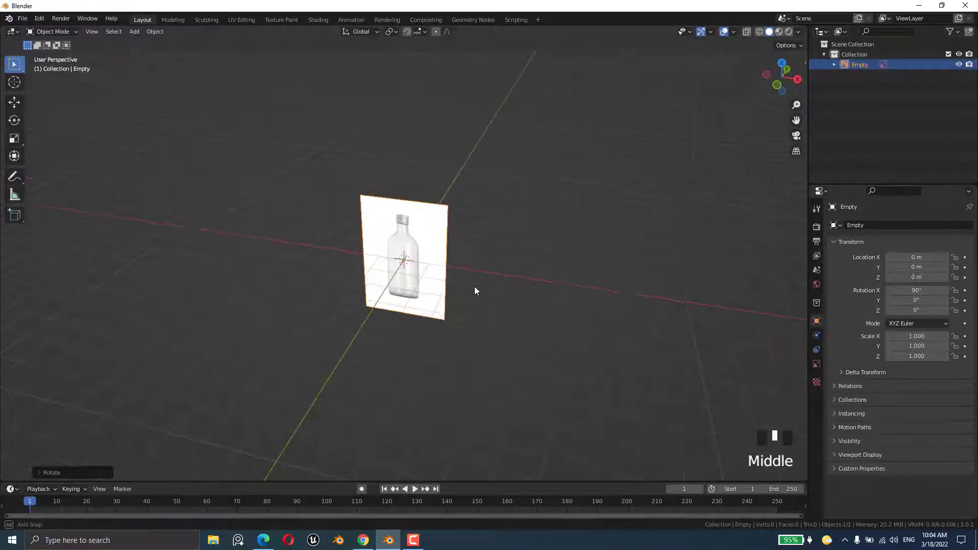
Step: Delete the rotated bottle image and, from the front view, add front-view-transparent-glass-bottle-14851011.jpg as a reference image with Align to View on
click(440, 260)
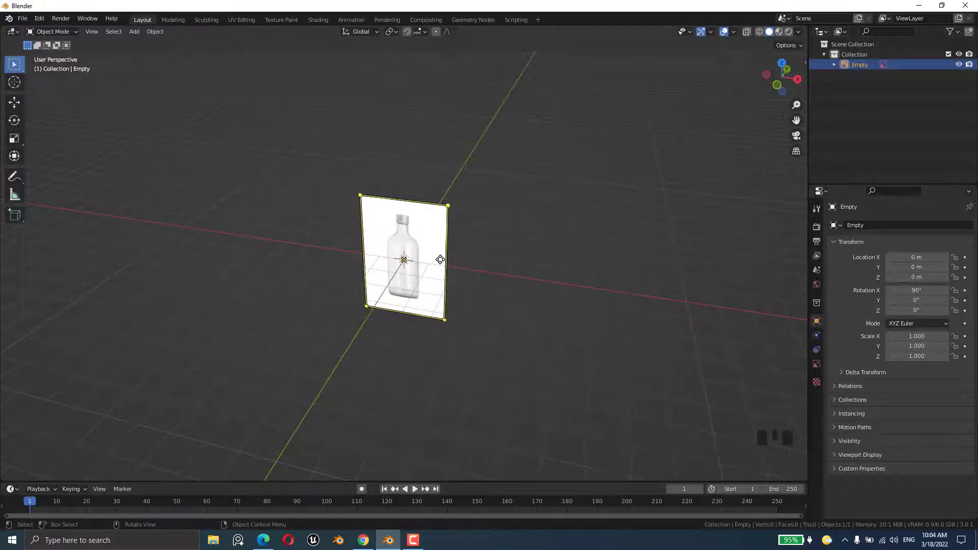
key(Delete)
key(KP_1)
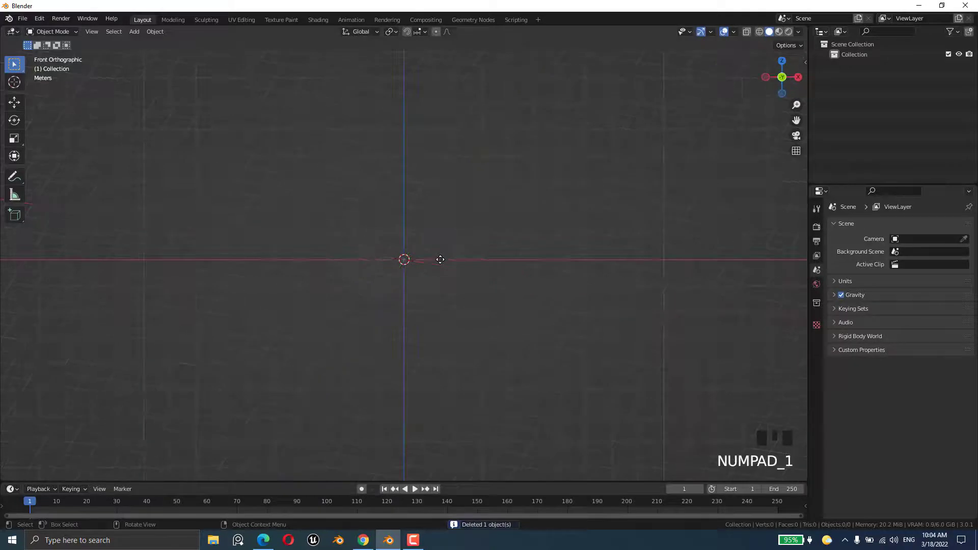
key(shift+a)
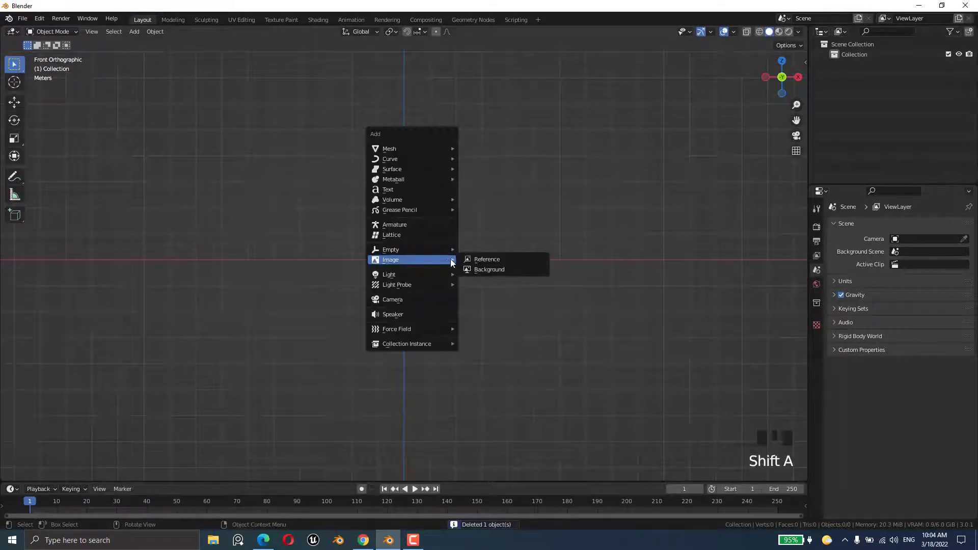
click(470, 258)
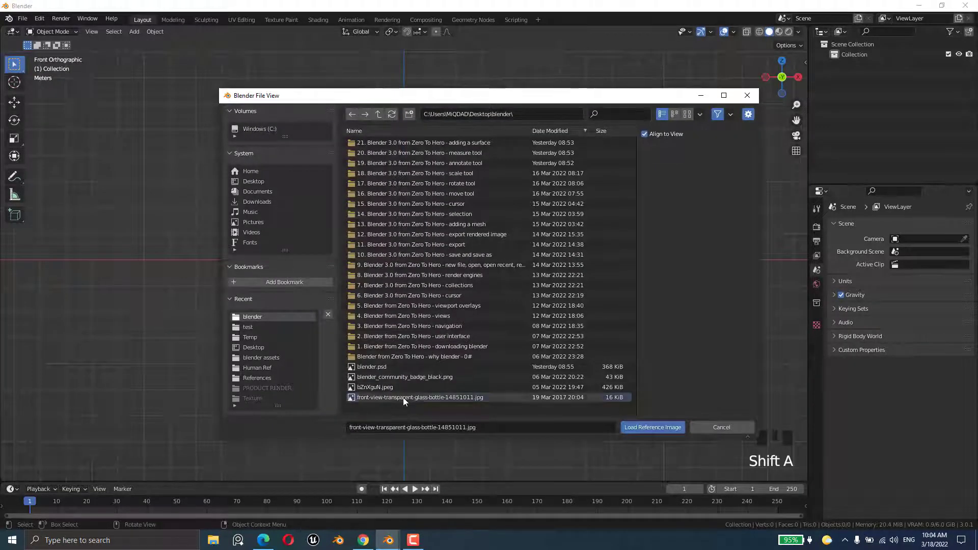
double_click(402, 396)
middle_drag(507, 261, 458, 285)
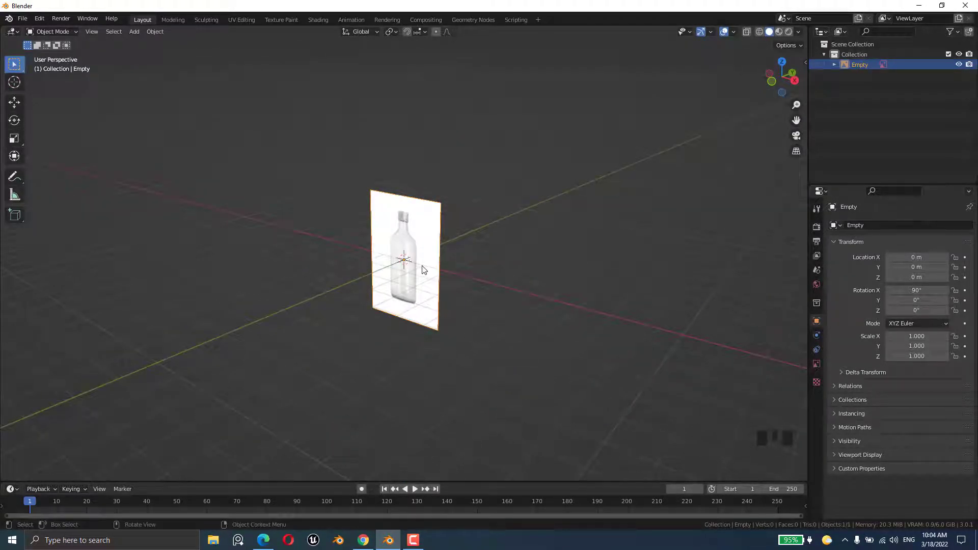
click(410, 218)
middle_drag(489, 264, 493, 289)
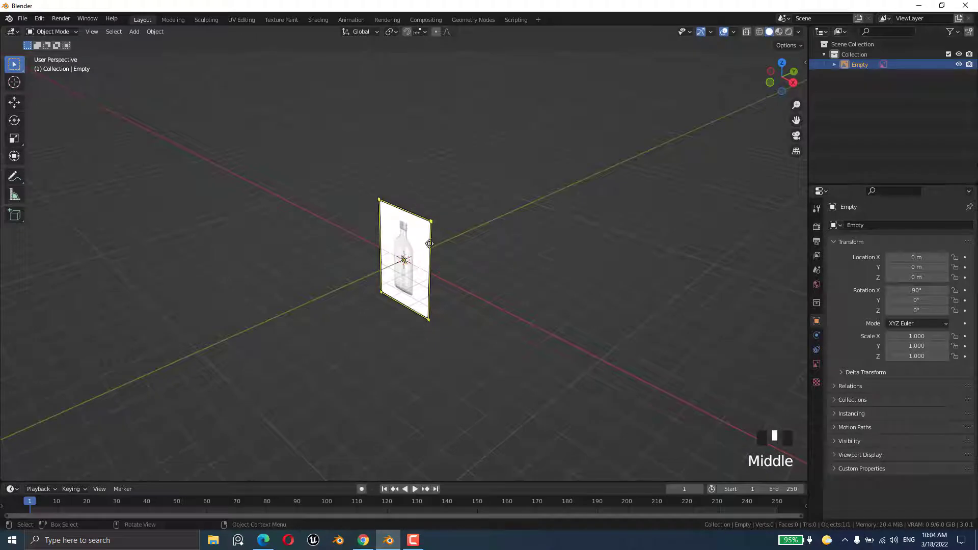
Step: Delete the reference image and add the bottle JPG from the Desktop's blender folder as a background image aligned to the current perspective
key(Delete)
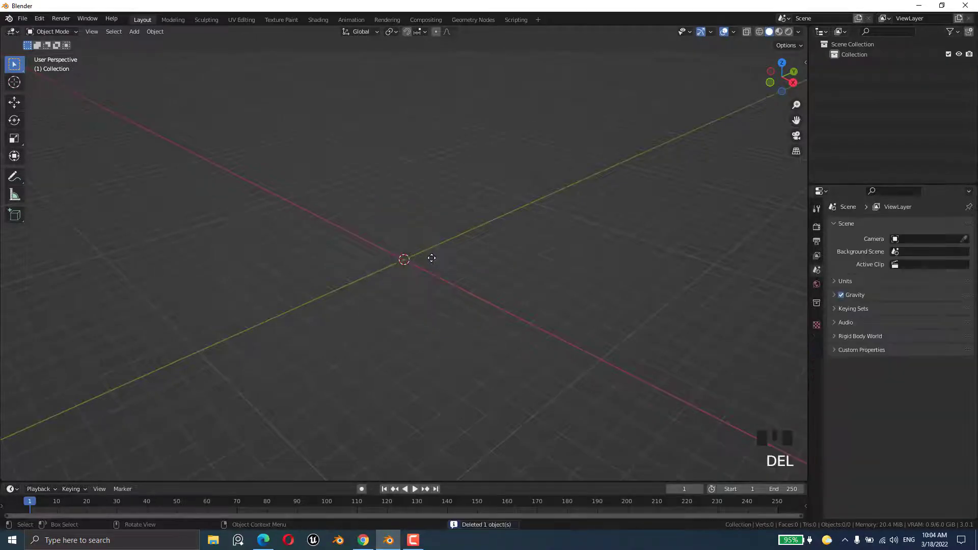
key(shift+a)
mouse_move(432, 258)
click(482, 269)
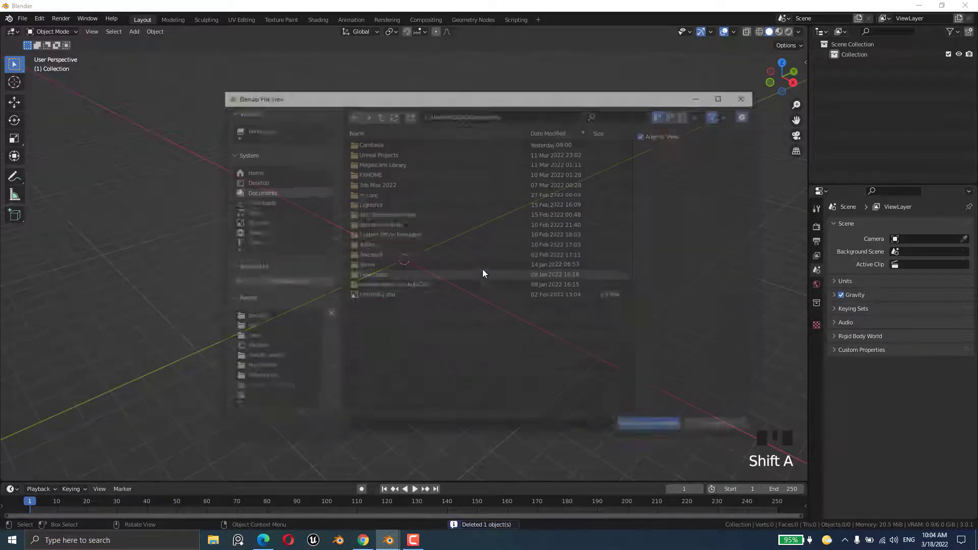
click(267, 181)
double_click(386, 145)
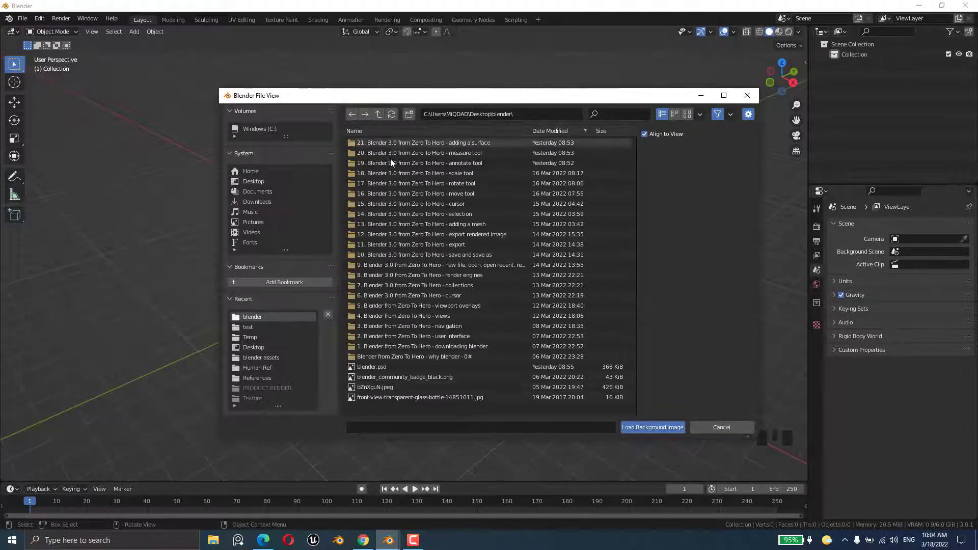
double_click(380, 398)
middle_drag(485, 320, 568, 304)
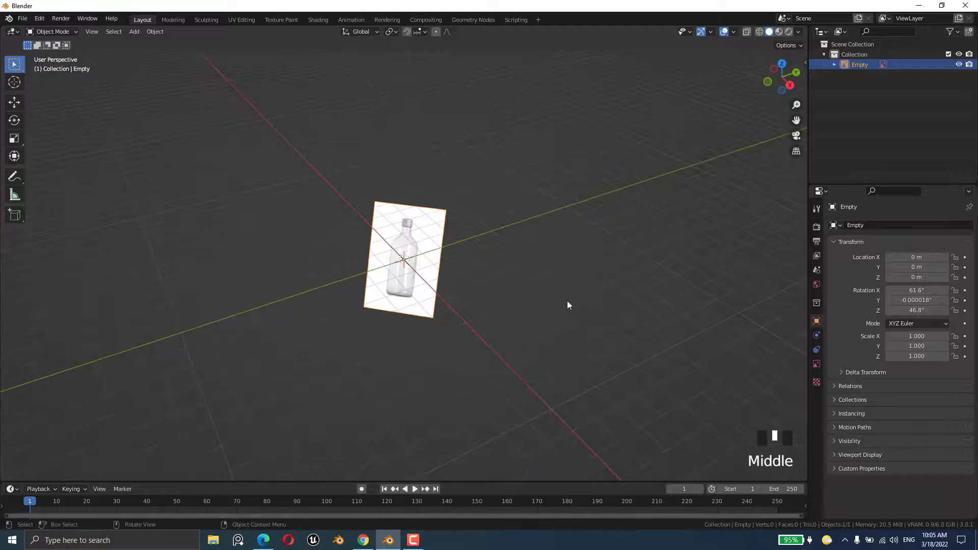
Step: Delete the background image and add front-view-transparent-glass-bottle-14851011.jpg as a reference image aligned to the current perspective
click(447, 252)
key(Delete)
key(shift+a)
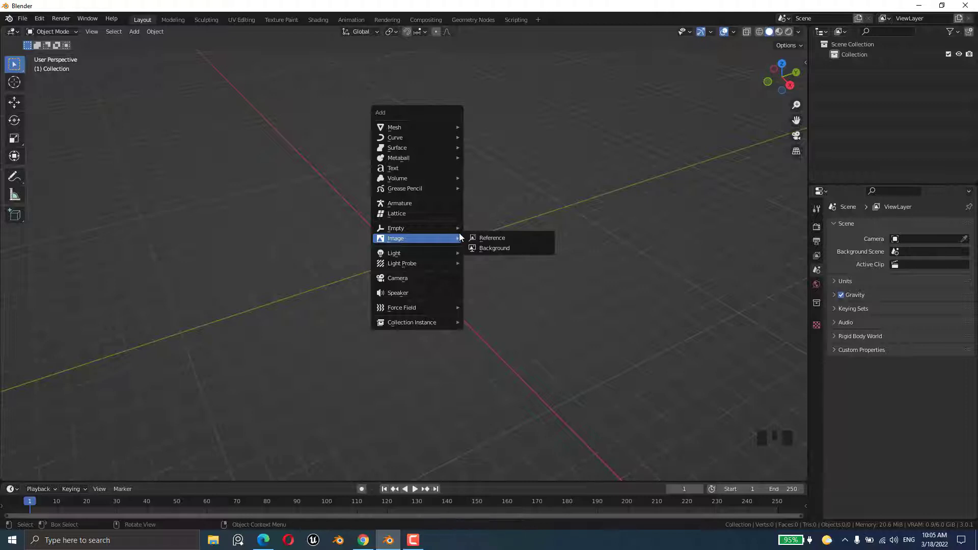
click(492, 238)
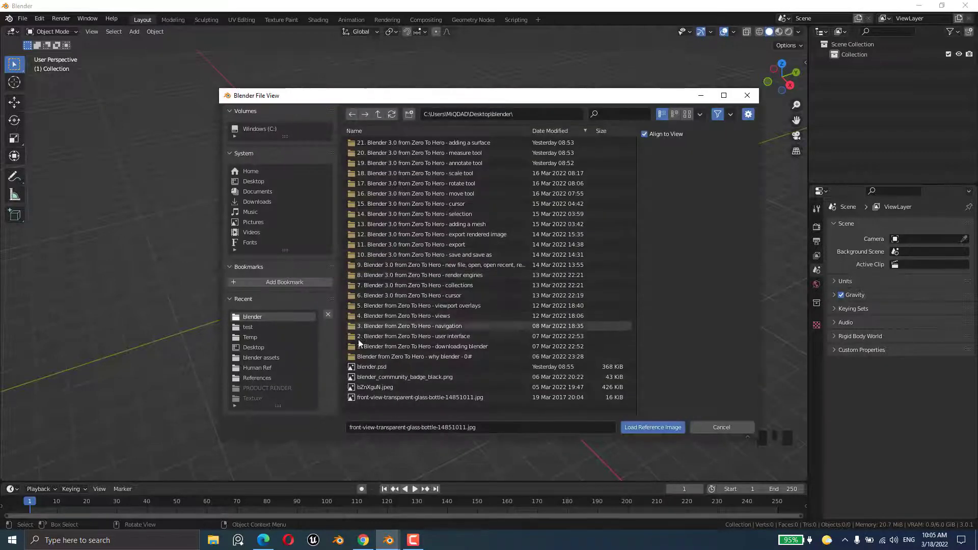
double_click(383, 395)
middle_drag(384, 396, 474, 253)
Step: Delete the perspective-aligned reference image and load the same bottle JPG as a background image
click(431, 252)
key(Delete)
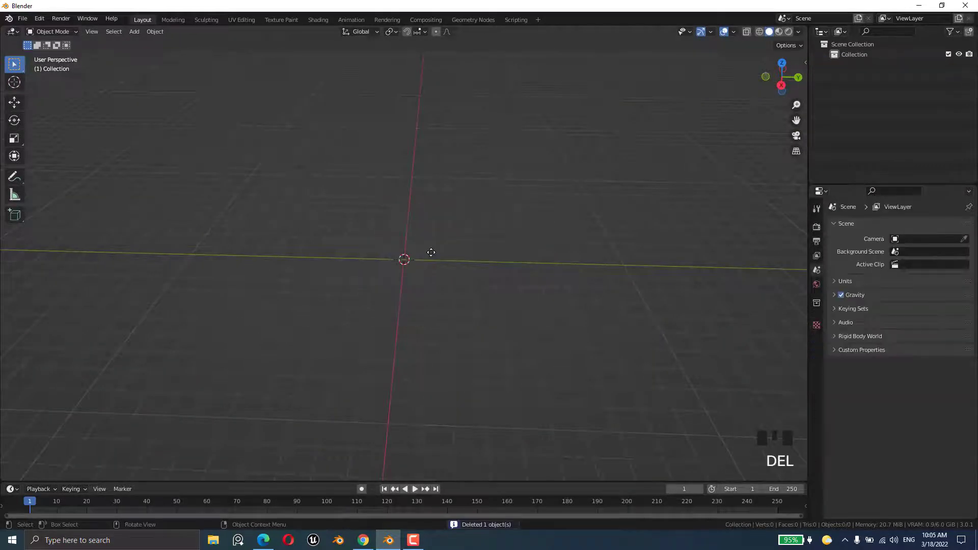
key(shift+a)
mouse_move(431, 252)
click(487, 260)
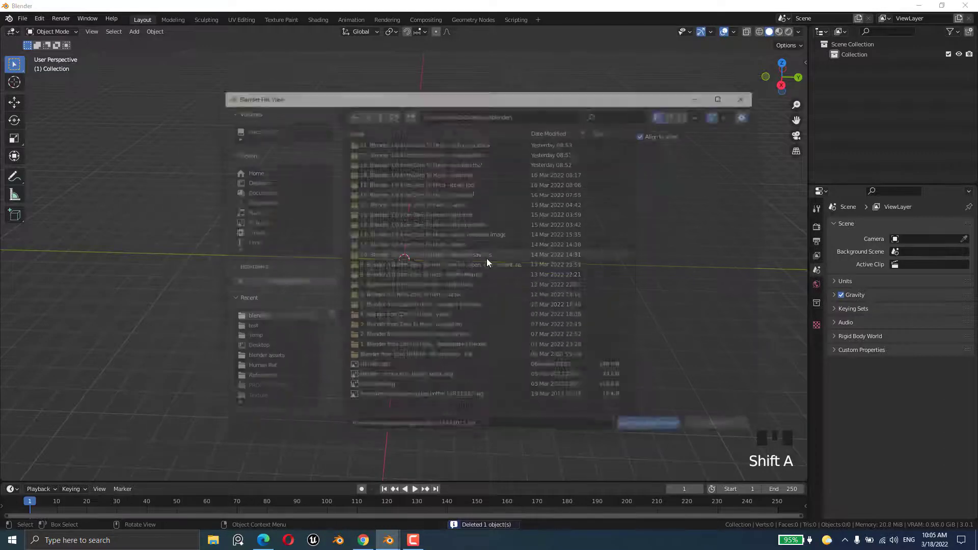
double_click(375, 401)
middle_drag(421, 301, 467, 350)
Step: Delete the perspective-aligned bottle image and add front-view-transparent-glass-bottle-14851011.jpg as a reference image from the front orthographic view
key(Delete)
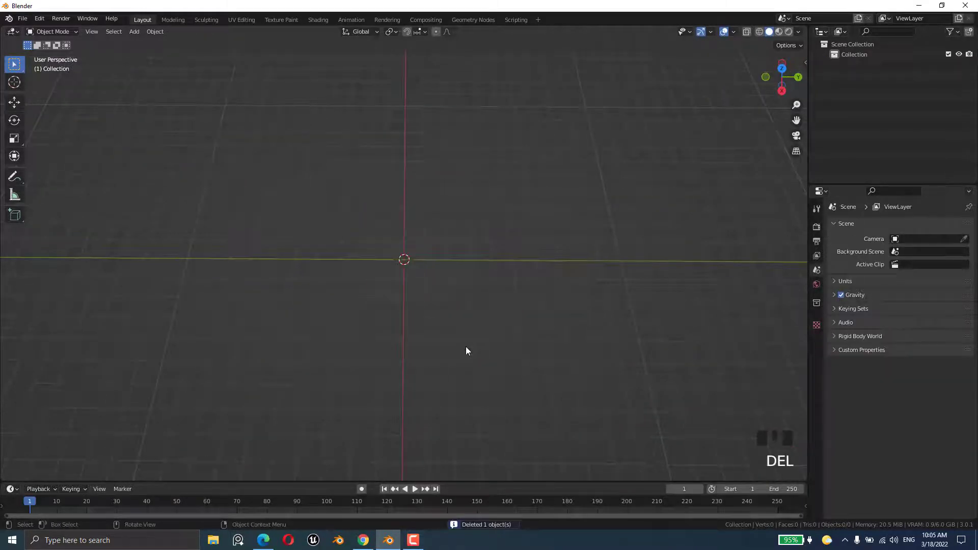
key(KP_1)
key(shift+a)
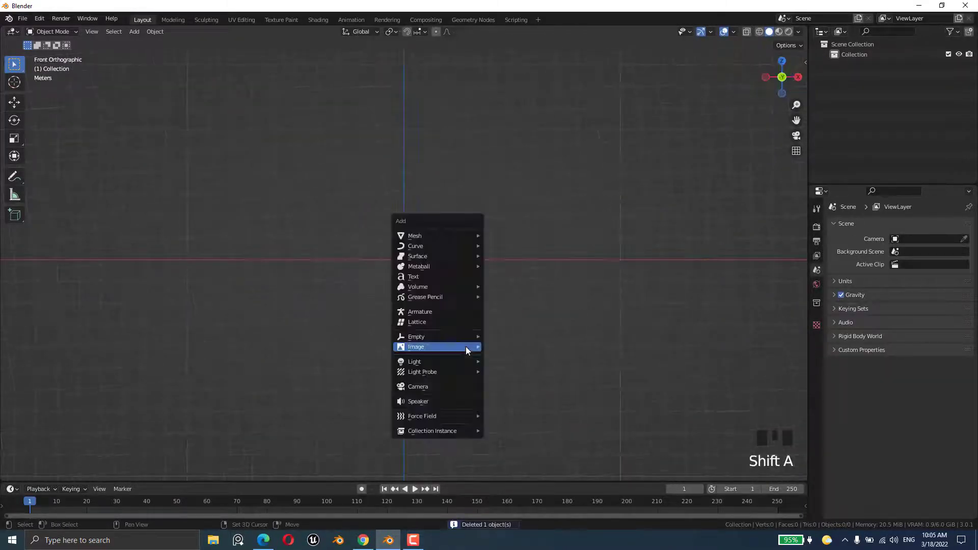
mouse_move(466, 347)
click(512, 346)
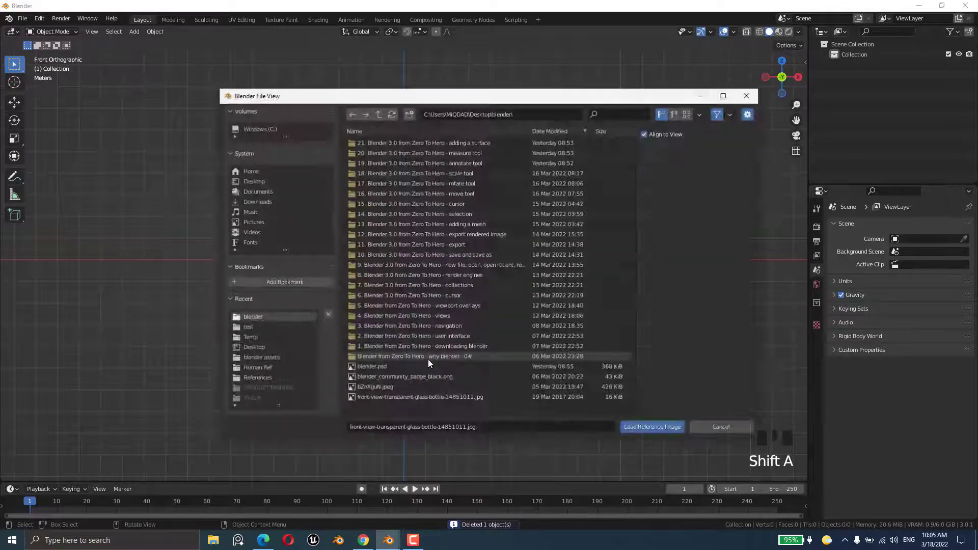
double_click(372, 397)
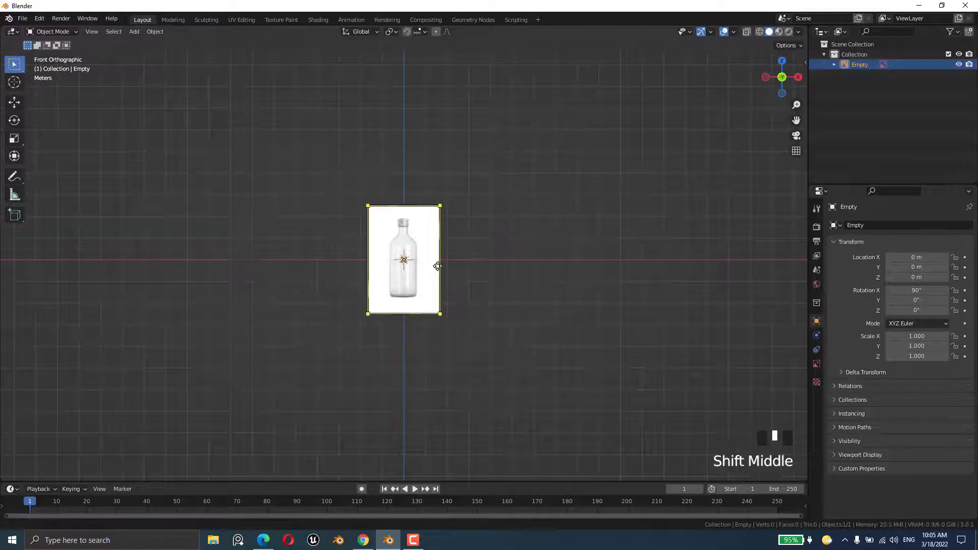
mouse_move(436, 267)
shift+middle_down()
mouse_move(459, 275)
mouse_move(448, 281)
shift+middle_up()
scroll(445, 283, up, 2)
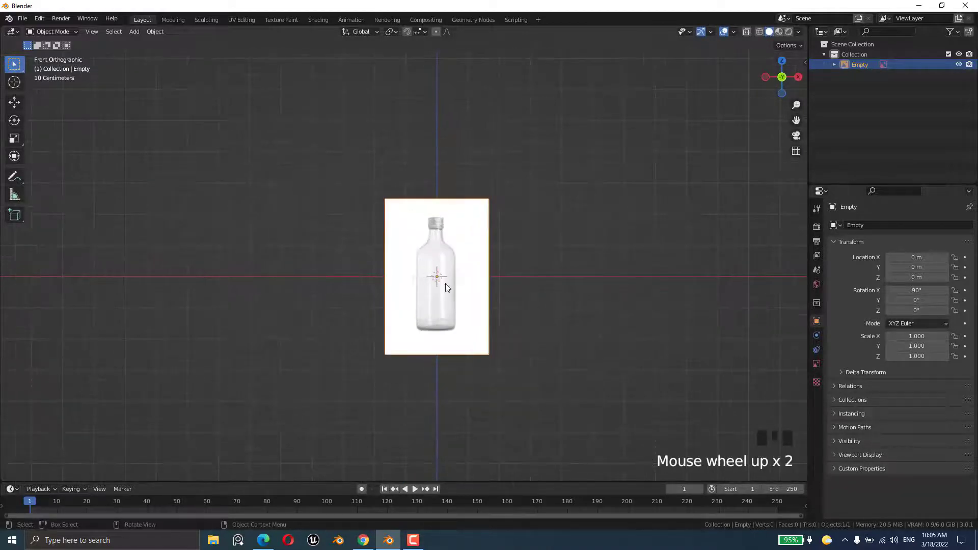
Step: Add a mesh cylinder at the scene origin, in front of the bottle reference image
key(shift+a)
mouse_move(440, 175)
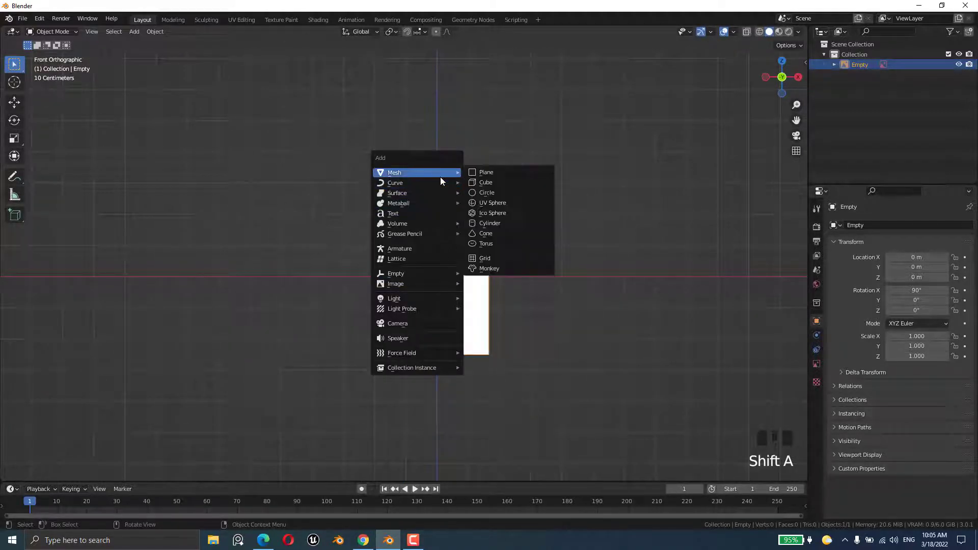
click(498, 222)
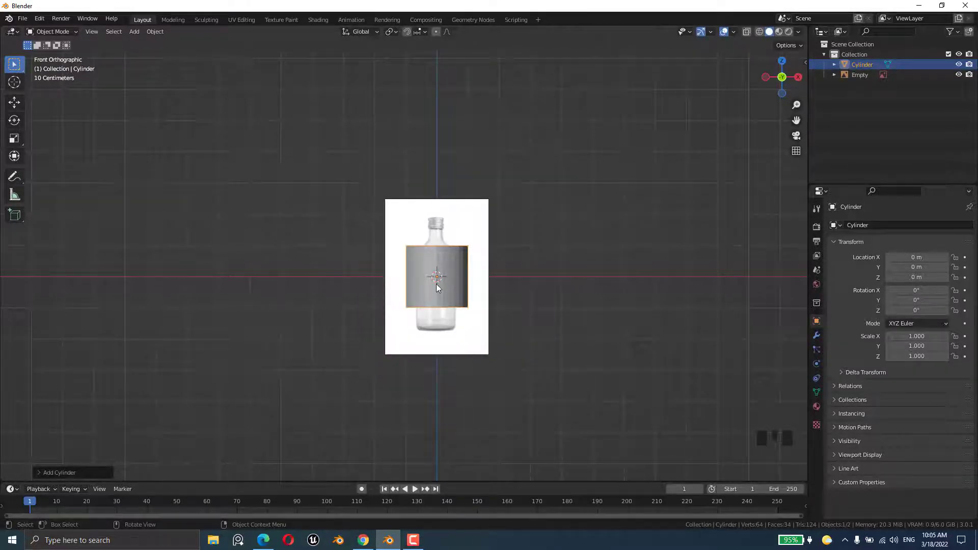
key(shift+a)
mouse_move(437, 284)
key(Left)
key(Left)
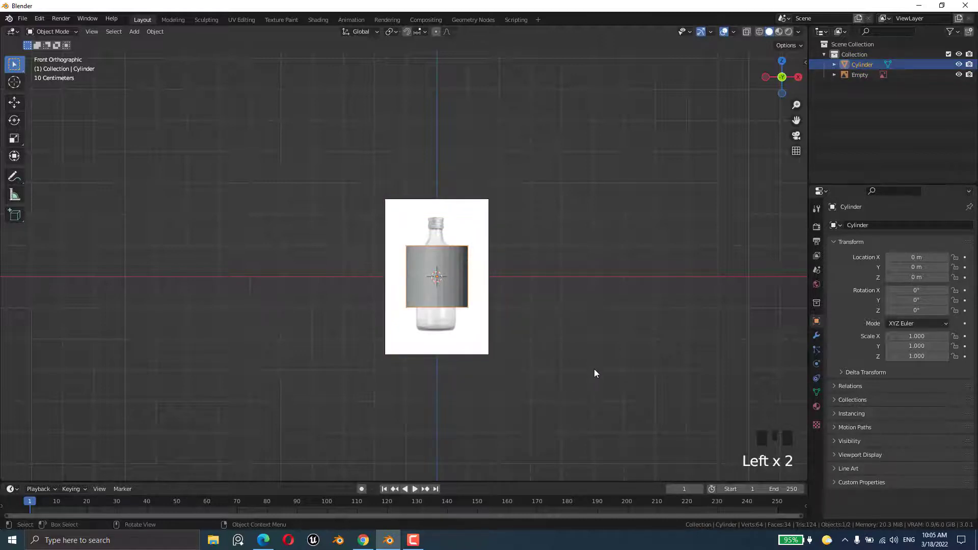
Step: Scale the cylinder uniformly to about 0.659 so that it roughly fits the bottle's body width
scroll(487, 302, up, 2)
key(s)
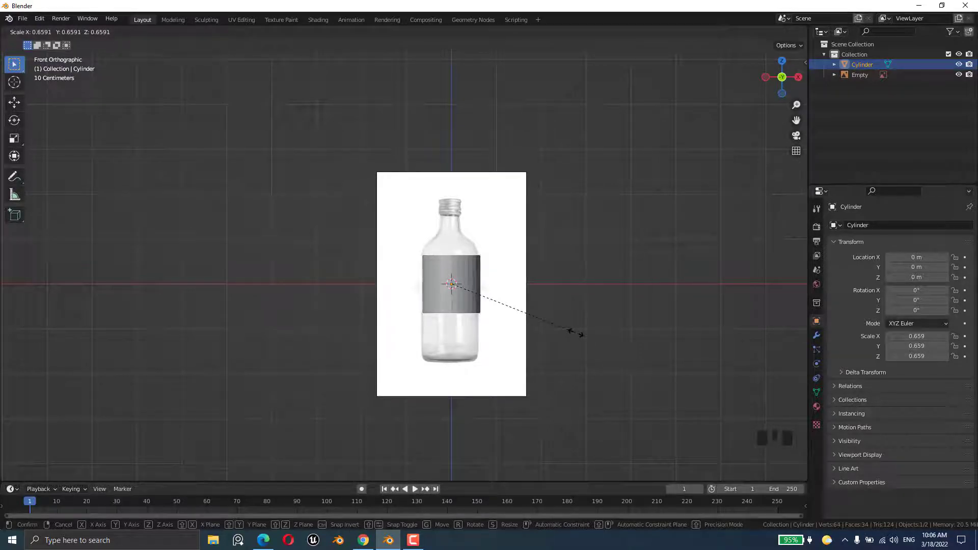
click(576, 332)
Step: Move the bottle reference image about 0.038 m along the X axis to center the bottle on the cylinder
scroll(478, 277, up, 2)
shift+middle_drag(539, 286, 495, 279)
scroll(508, 280, up, 2)
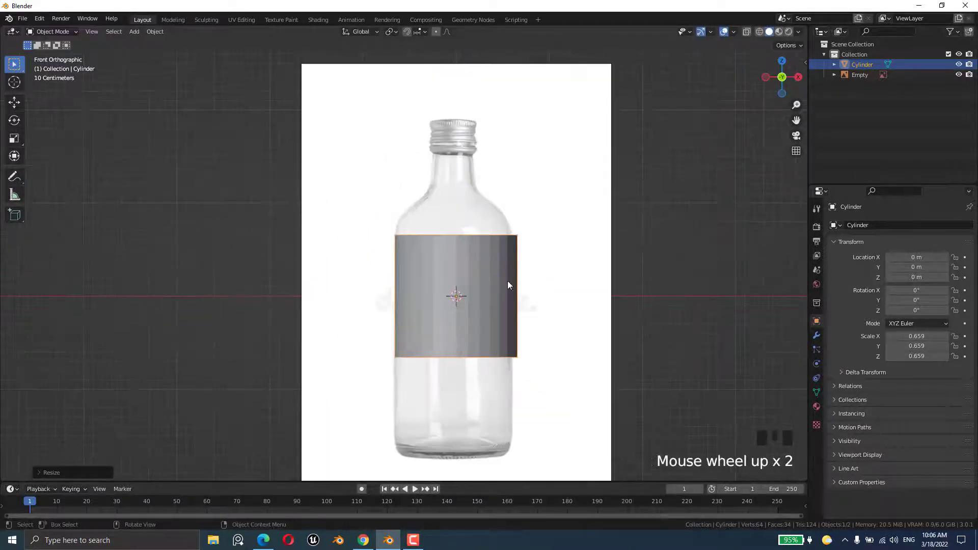
click(591, 268)
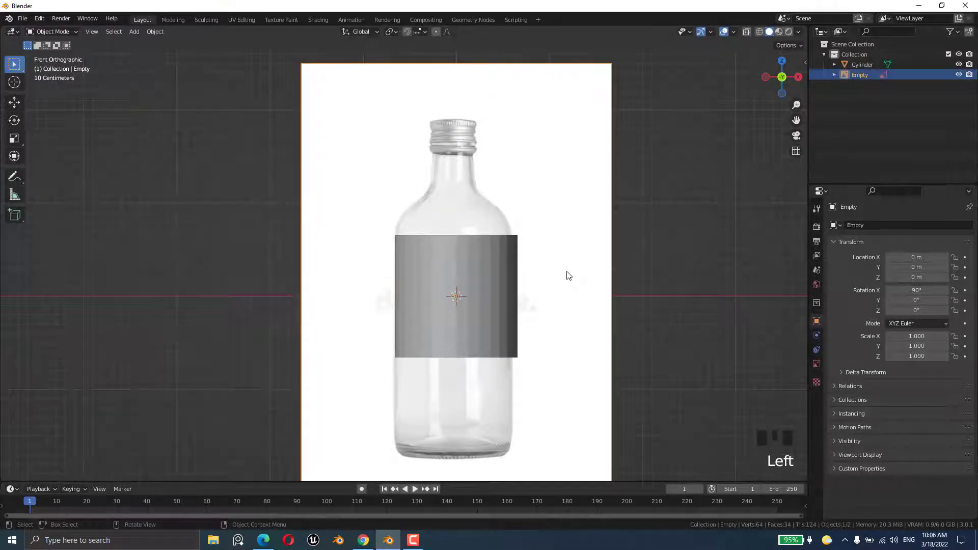
key(g)
key(x)
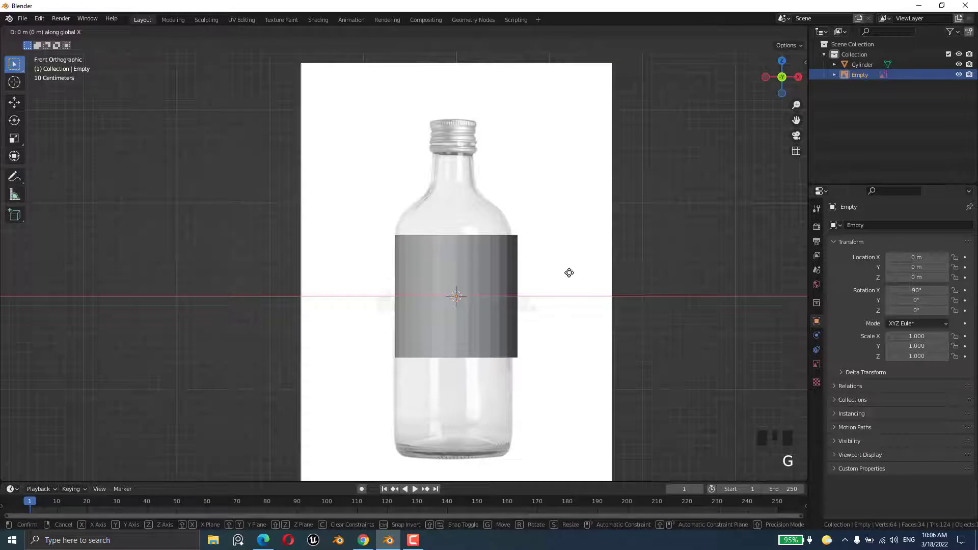
right_click(571, 273)
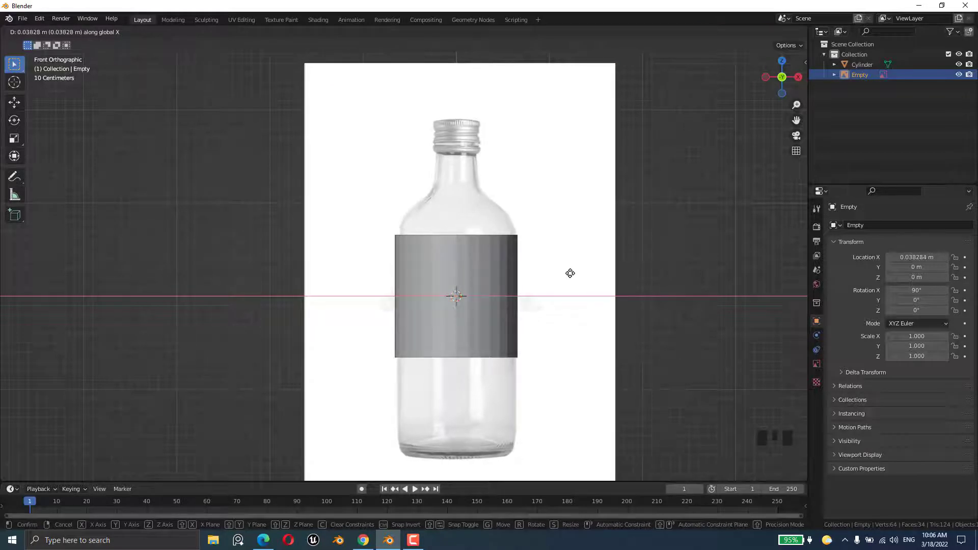
Step: Scale the cylinder down to about 0.631 to match the width of the bottle's body
click(496, 279)
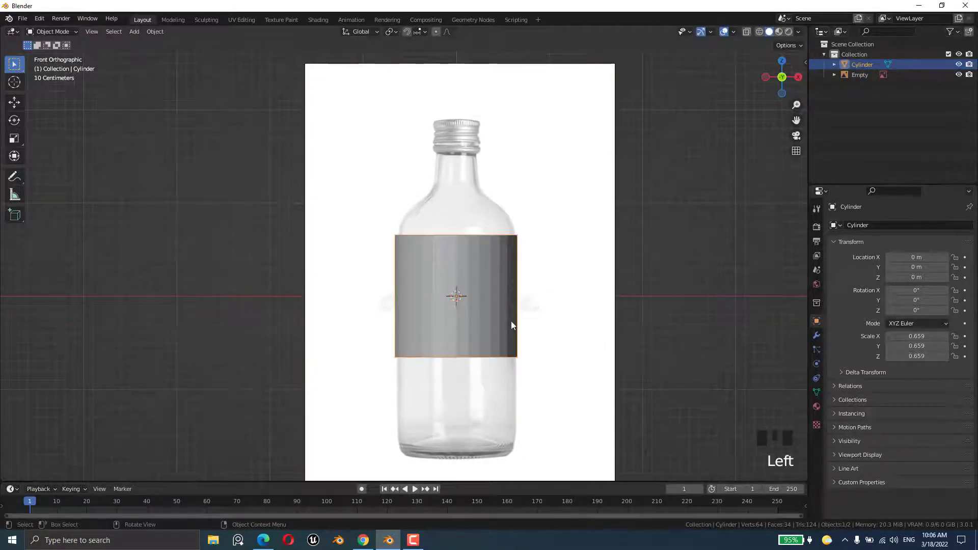
key(s)
click(692, 408)
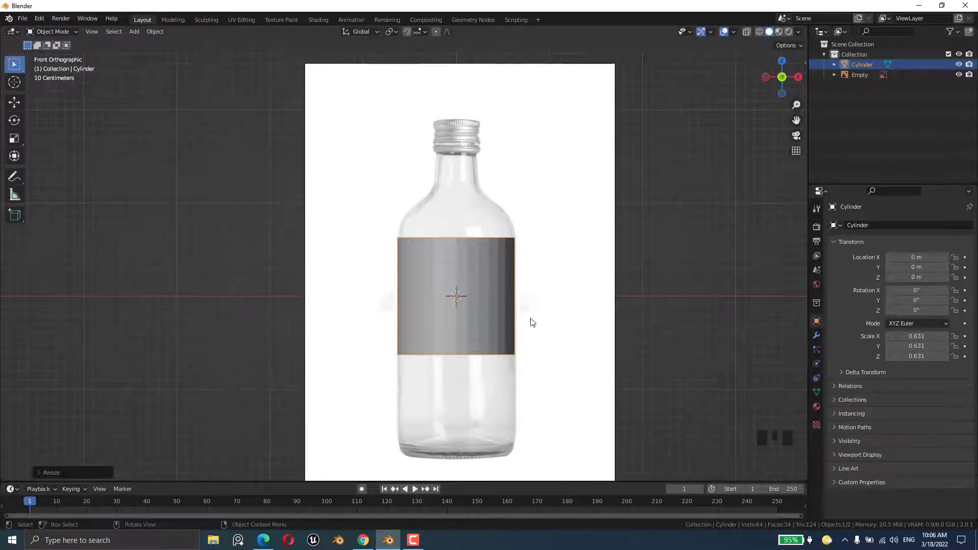
Step: Inspect the cylinder's fit against the bottle image at an angle and switch the cylinder to Edit Mode
middle_drag(528, 316, 478, 337)
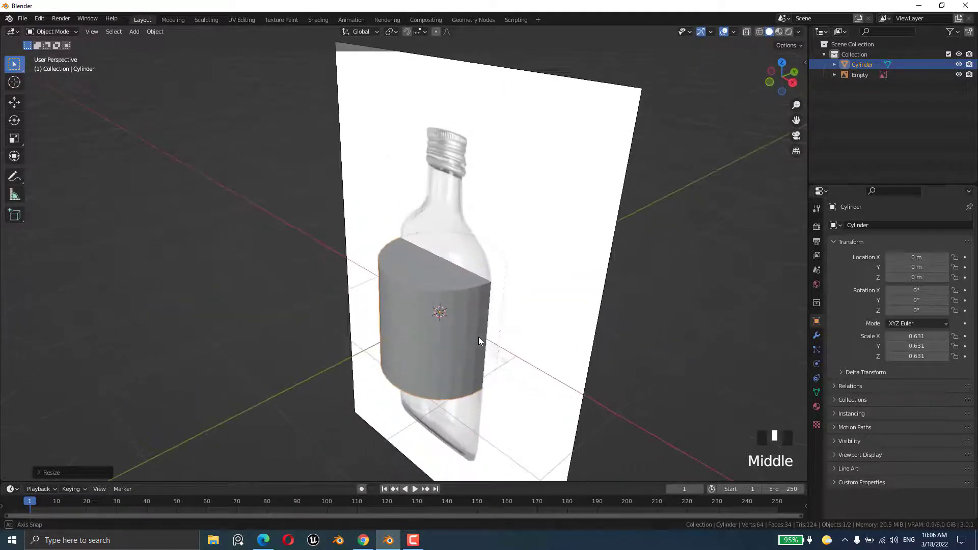
key(KP_1)
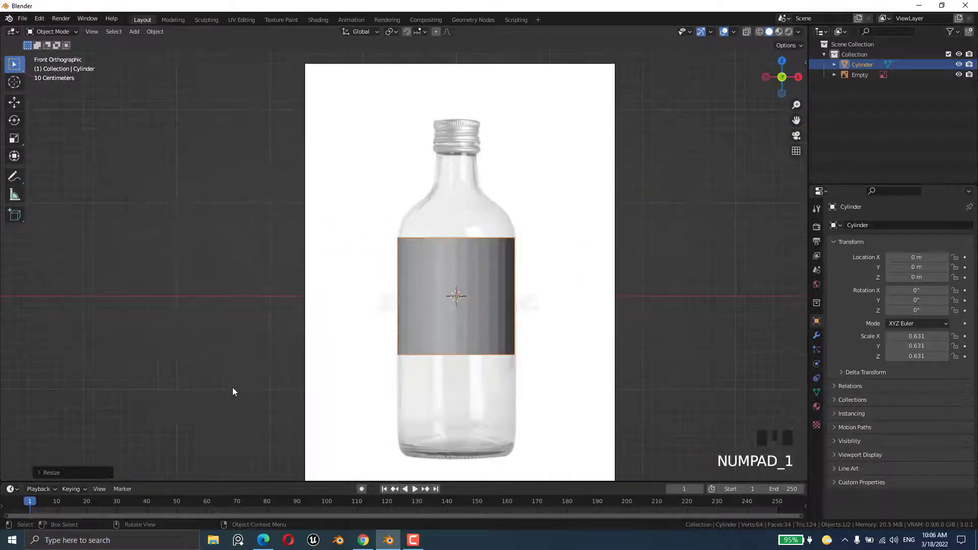
middle_drag(233, 391, 393, 288)
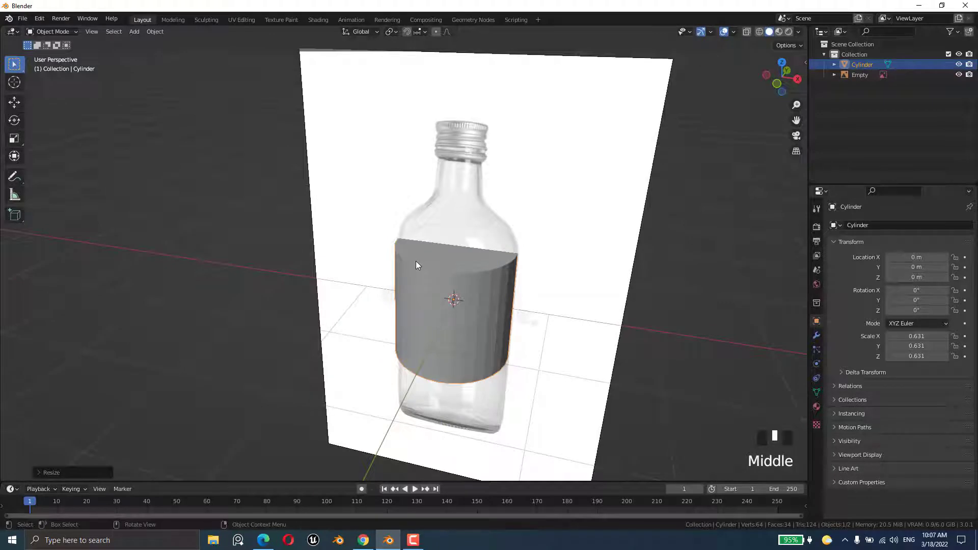
click(54, 31)
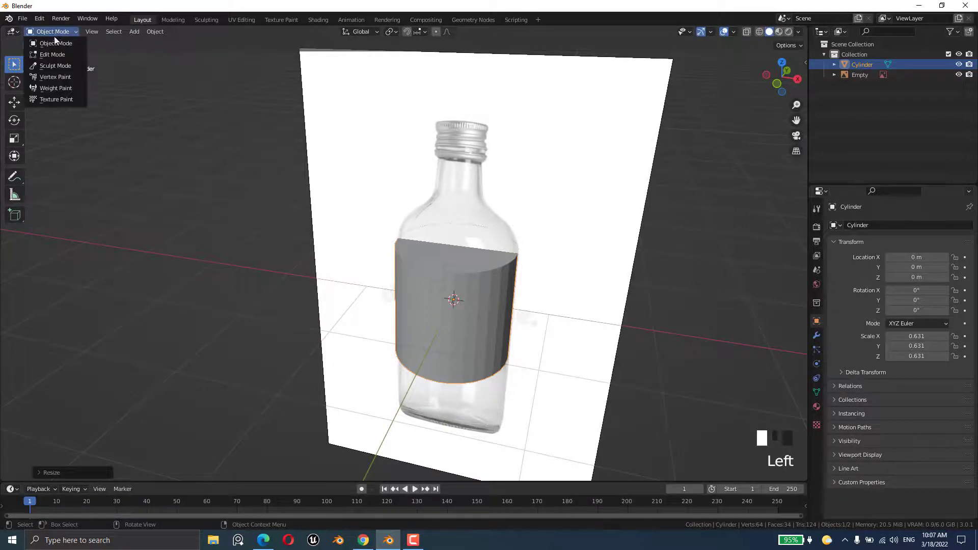
click(241, 272)
click(437, 323)
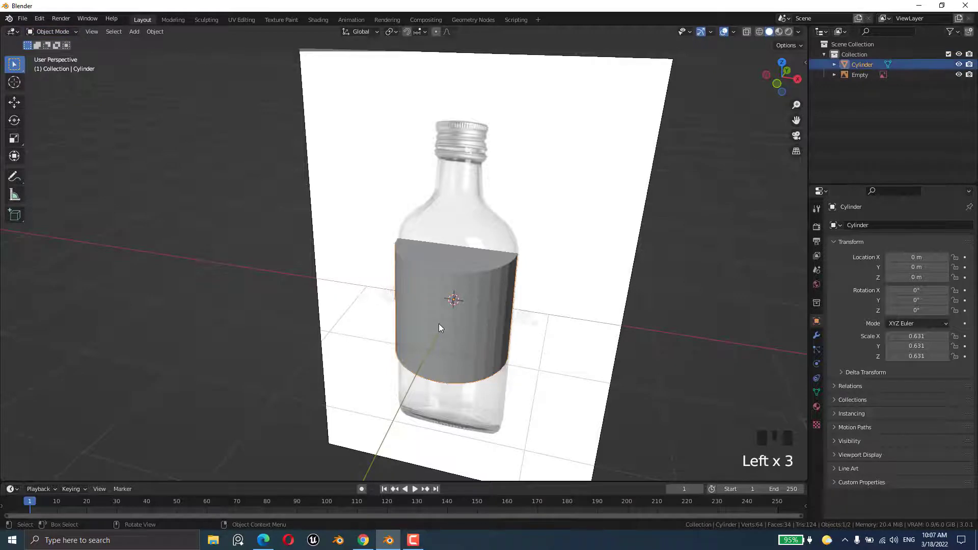
key(Tab)
middle_drag(439, 323, 449, 318)
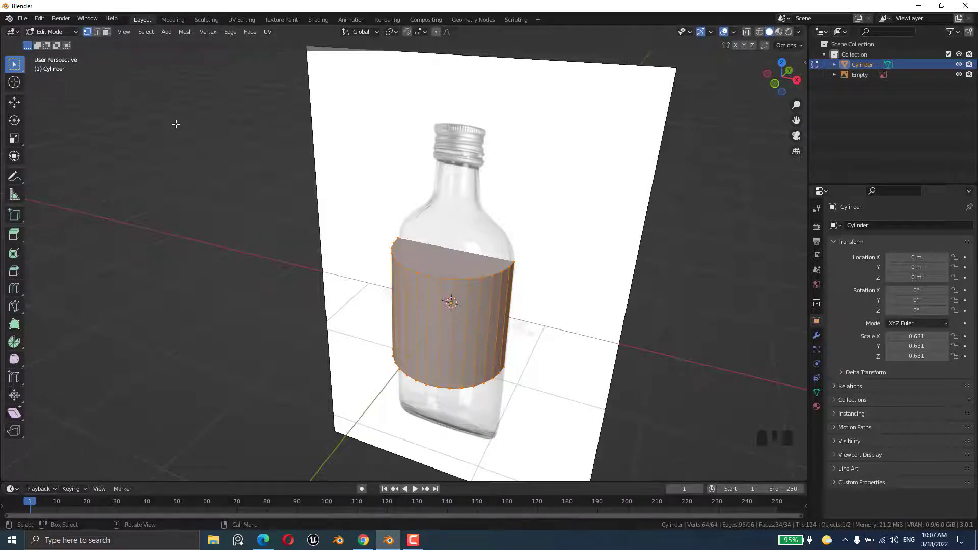
Step: Open the Input preferences, examine the Emulate Numpad option, and close the preferences without changing it
key(F4)
click(157, 201)
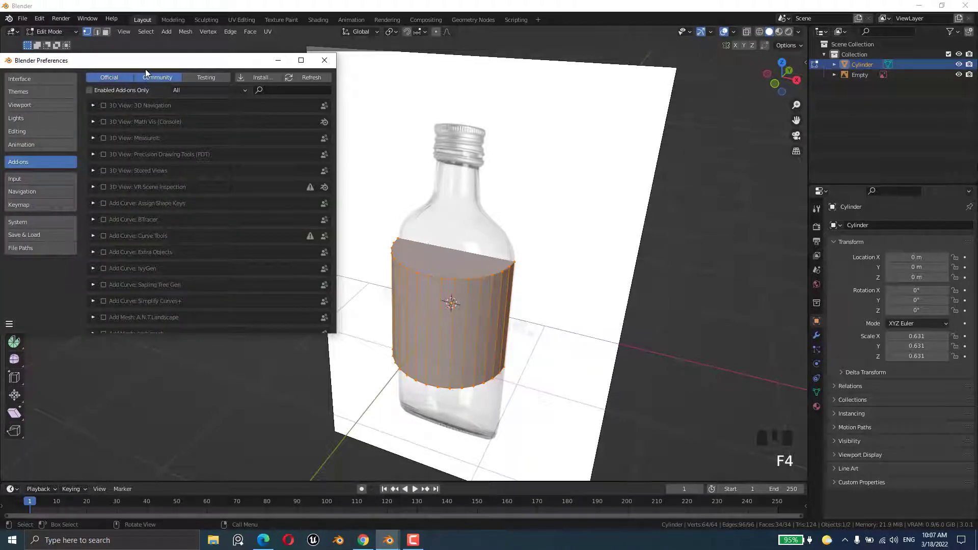
drag(147, 68, 359, 157)
click(240, 271)
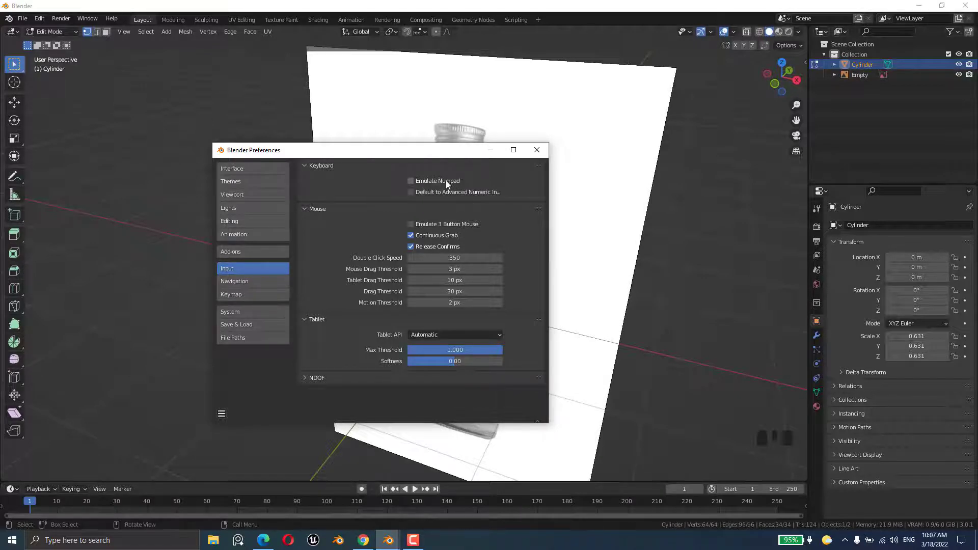
click(539, 149)
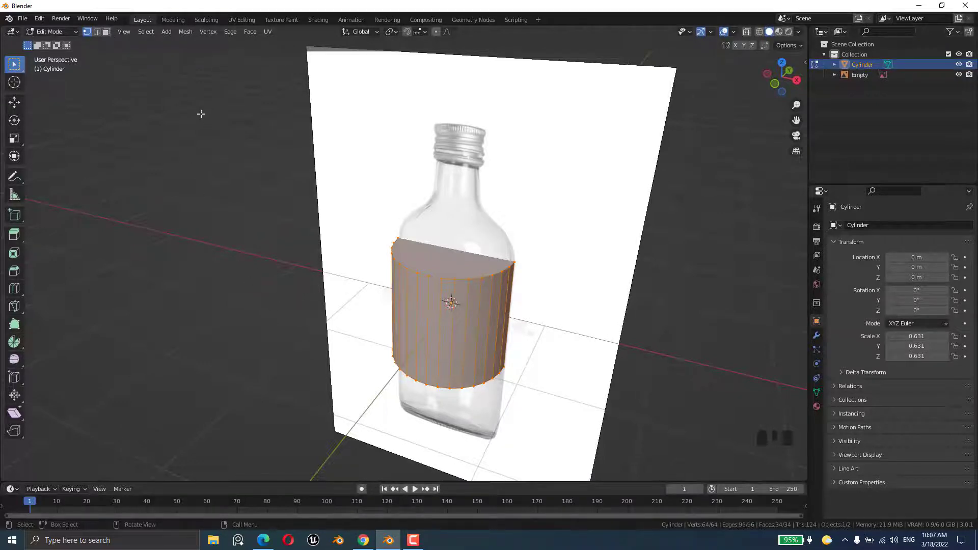
Step: In front view, extrude the cylinder's top face up about 0.16 m and scale it to about 0.95 along the bottle's shoulder
key(3)
click(441, 264)
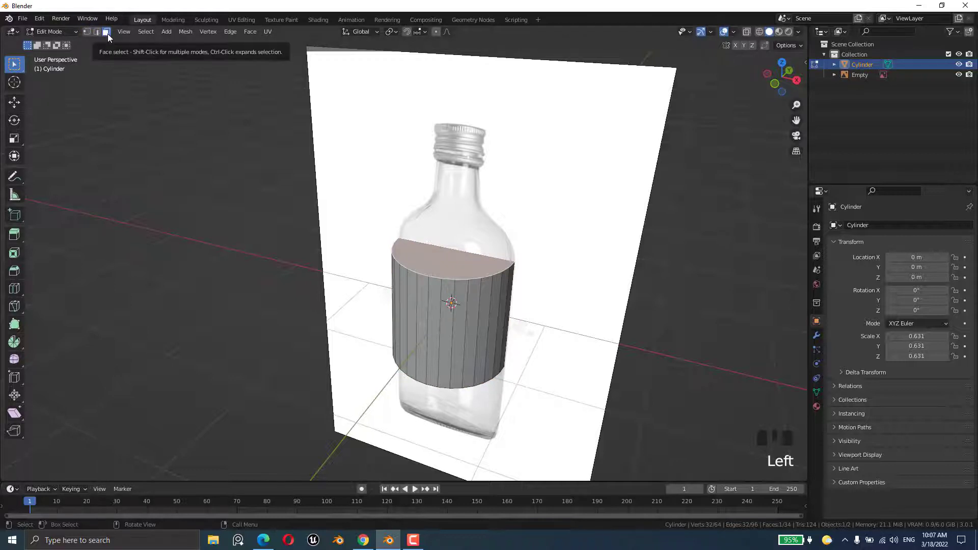
mouse_move(448, 295)
middle_down()
mouse_move(418, 296)
mouse_move(439, 292)
middle_up()
key(KP_1)
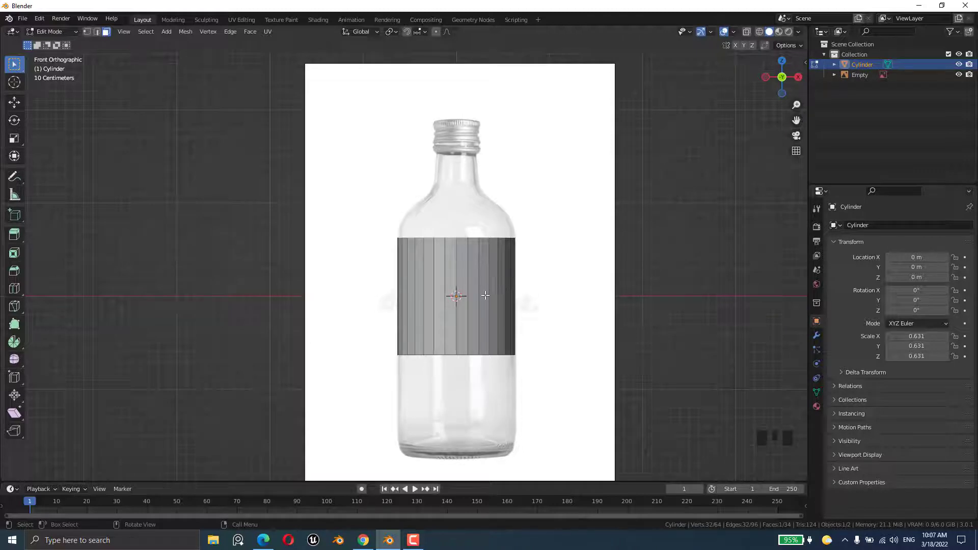
key(e)
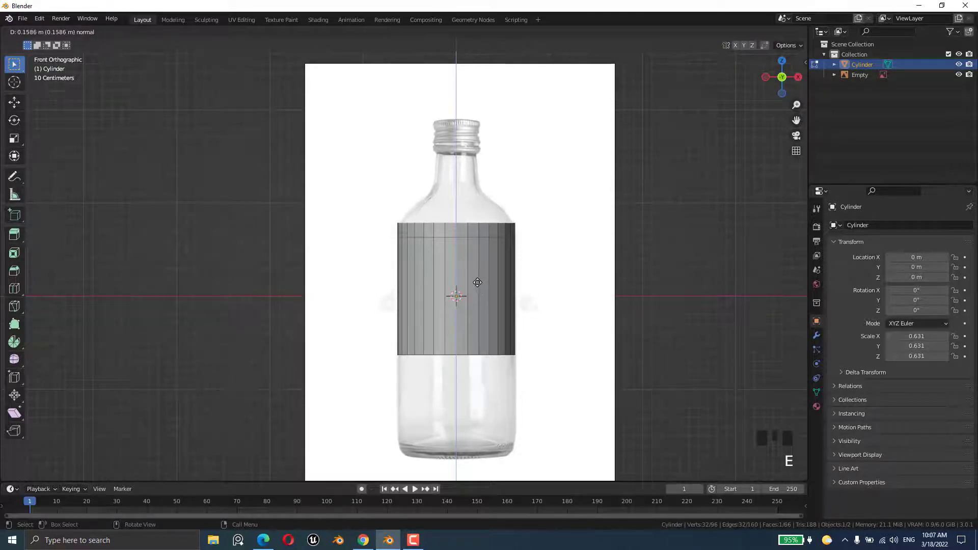
click(479, 283)
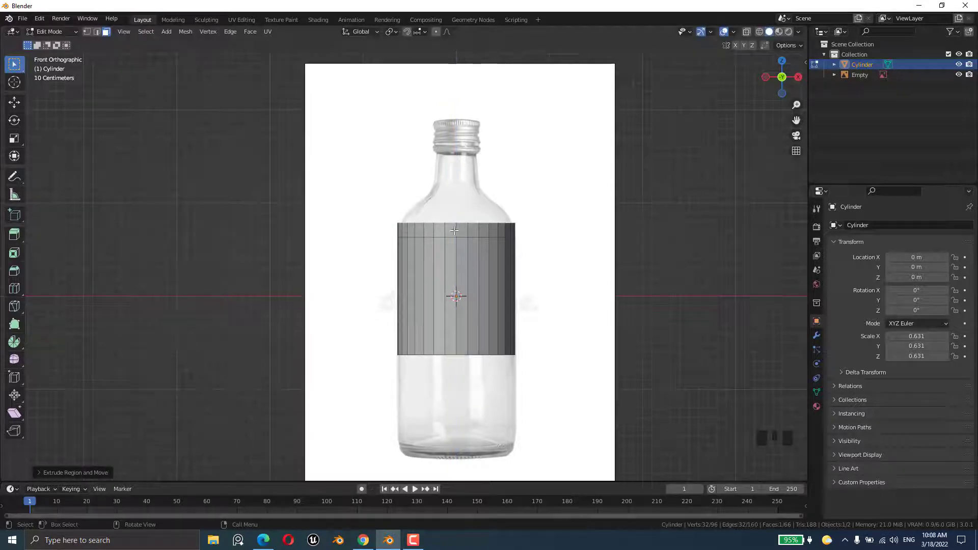
key(s)
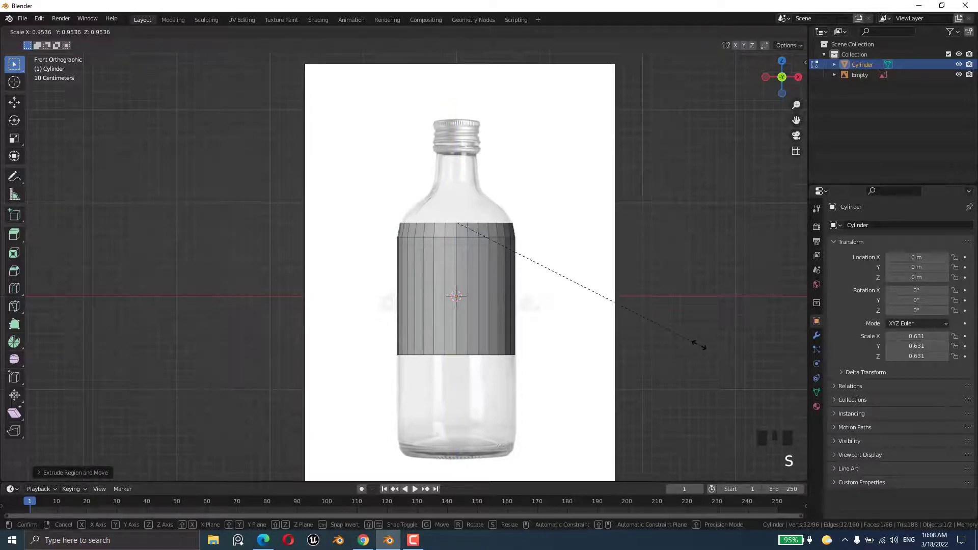
click(697, 344)
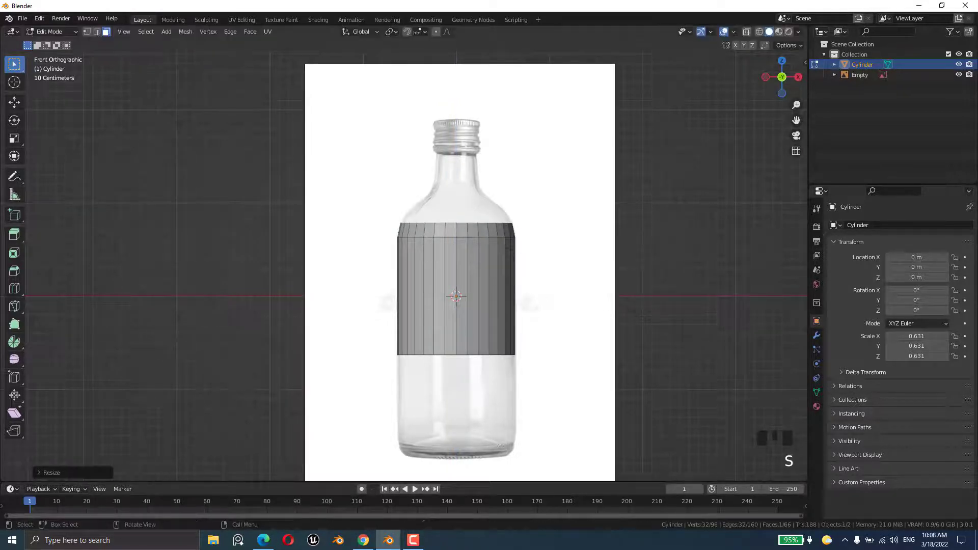
Step: Extrude the top face a second time and scale it down to follow the shoulder's curve
key(e)
click(523, 292)
key(s)
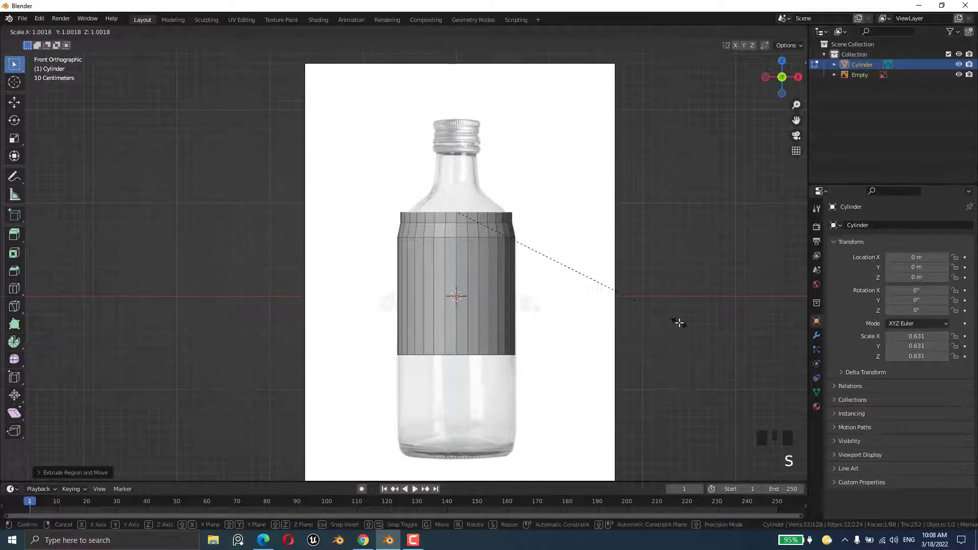
click(650, 304)
Step: Extrude the top face up another 0.098 m or so and scale it down to the upper shoulder's outline
key(e)
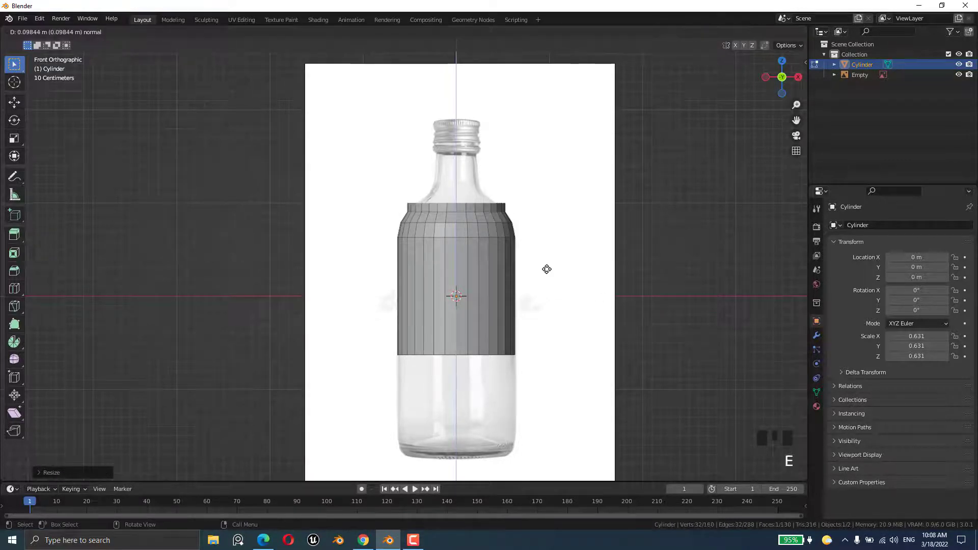
click(547, 269)
key(s)
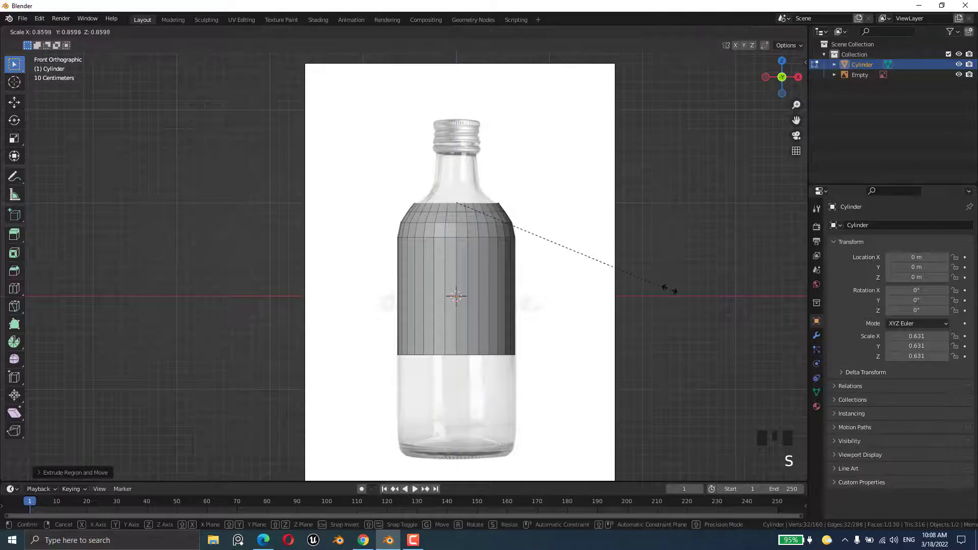
click(645, 278)
Step: Extrude the top face to the base of the bottle's neck and scale it to about 0.69
scroll(531, 191, up, 2)
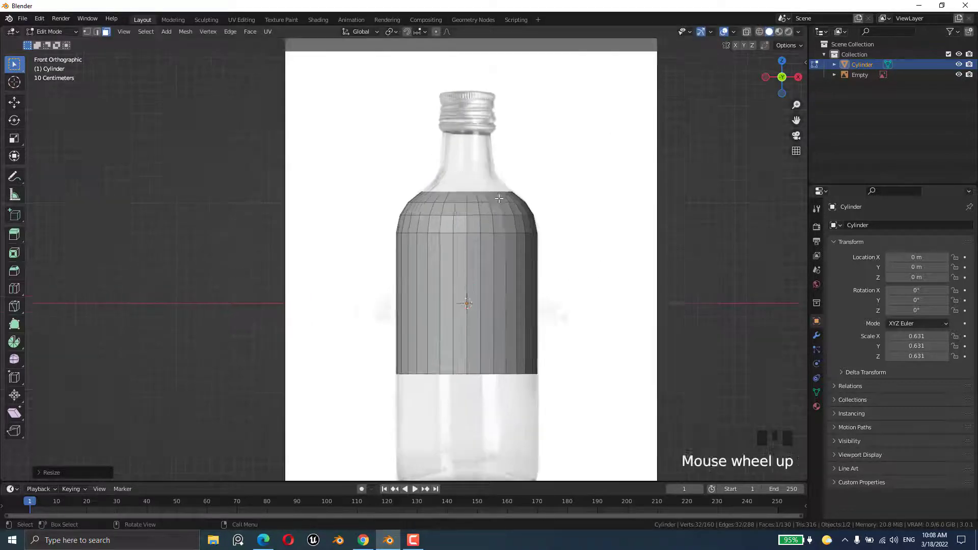
shift+middle_drag(531, 191, 496, 277)
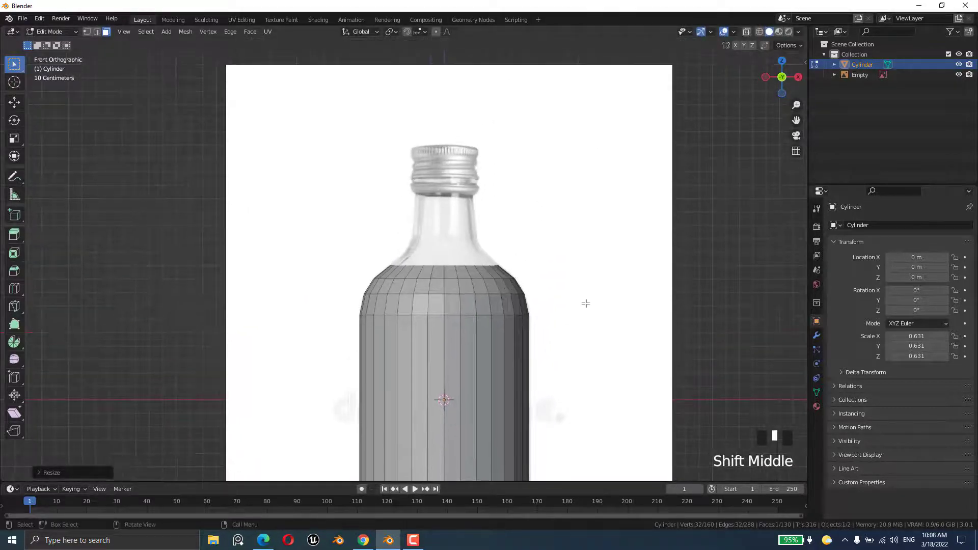
key(e)
click(583, 286)
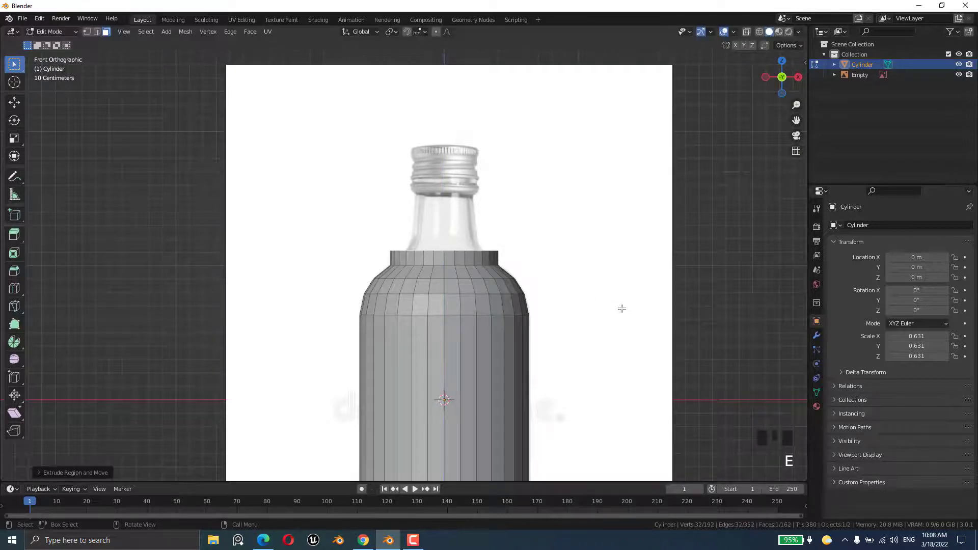
key(s)
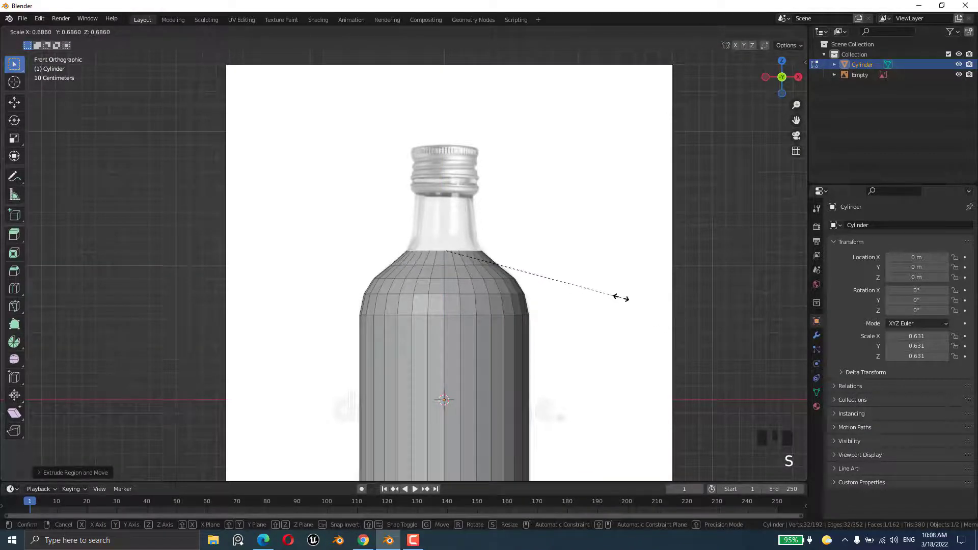
click(622, 295)
Step: Extrude the top face partway up the bottle's neck and scale it to about 0.79 to match the neck's width
key(e)
click(542, 264)
key(s)
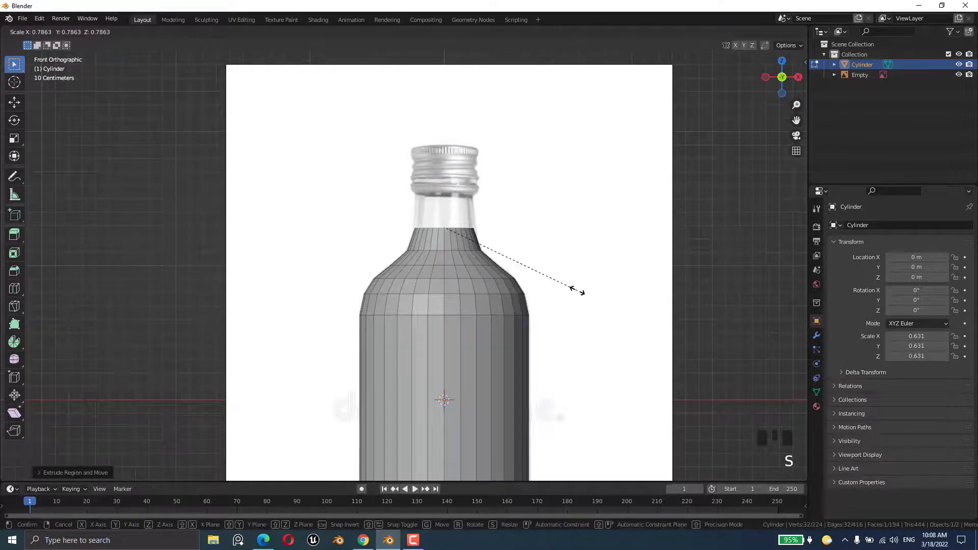
click(577, 290)
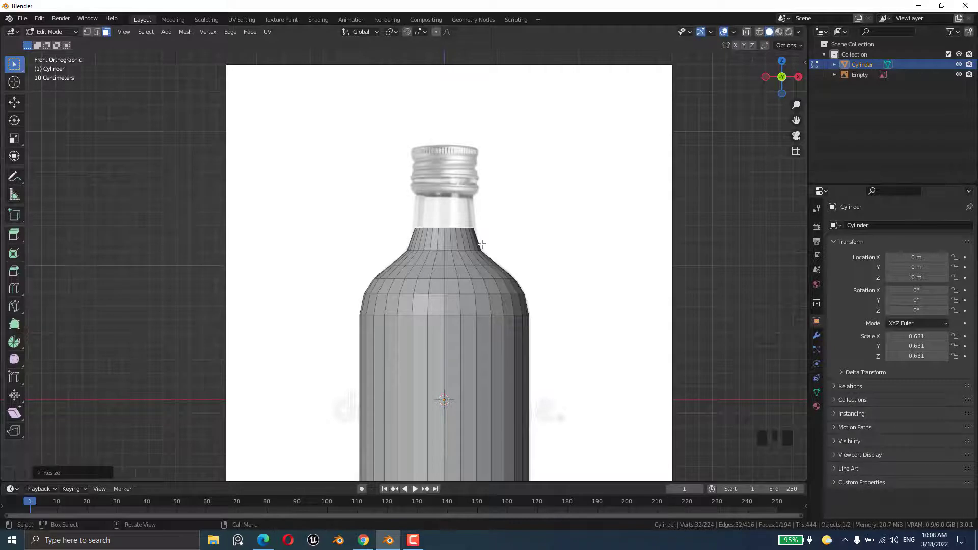
Step: Lower the top face along Z by about 0.09 m and scale it to about 1.08 to match the neck's base
key(g)
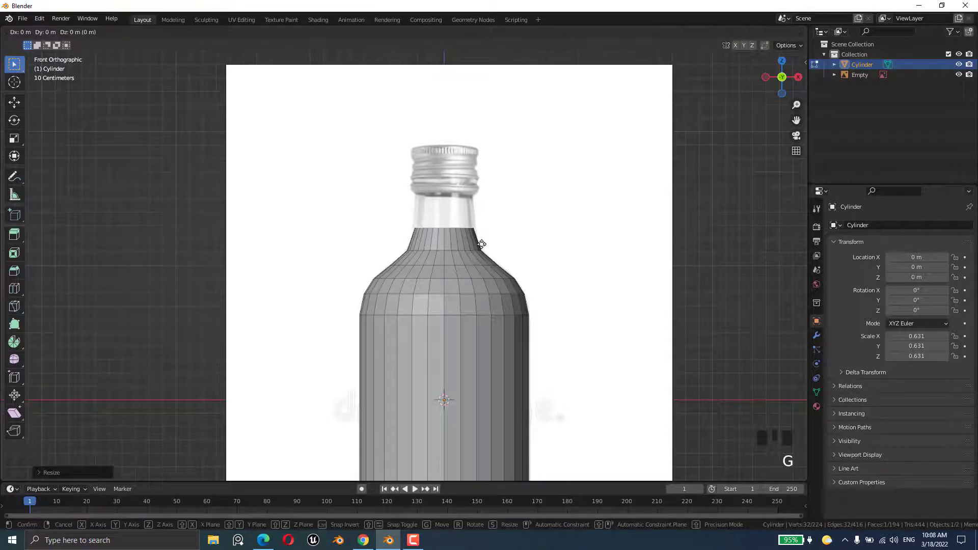
key(z)
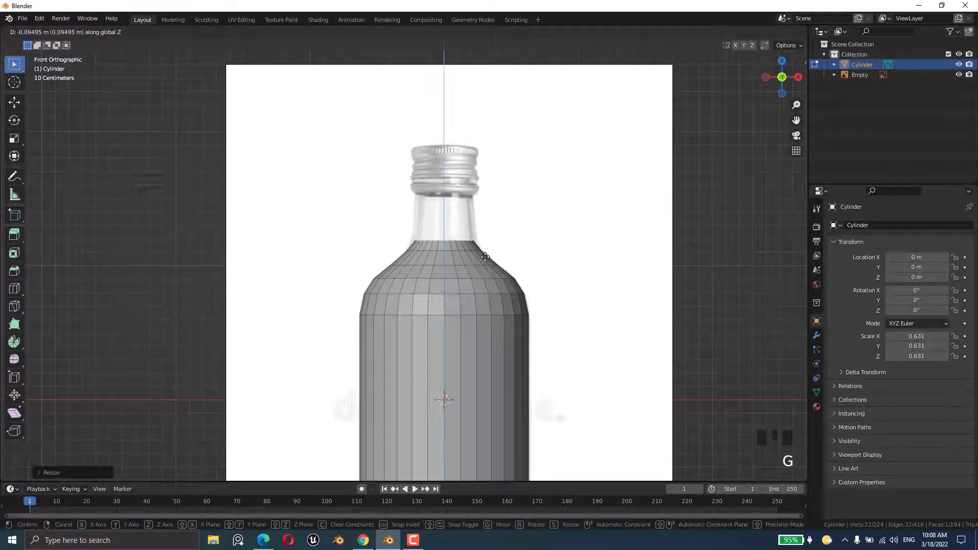
click(488, 256)
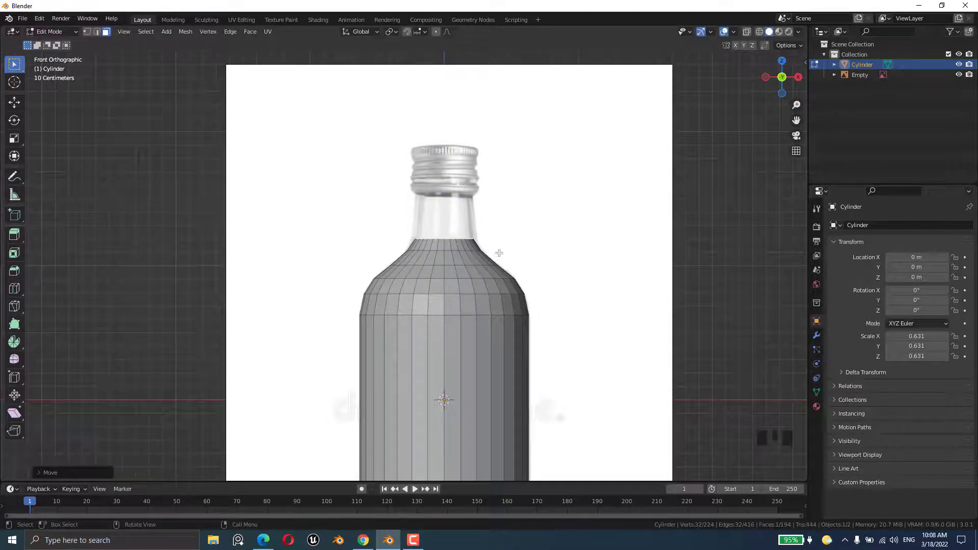
key(s)
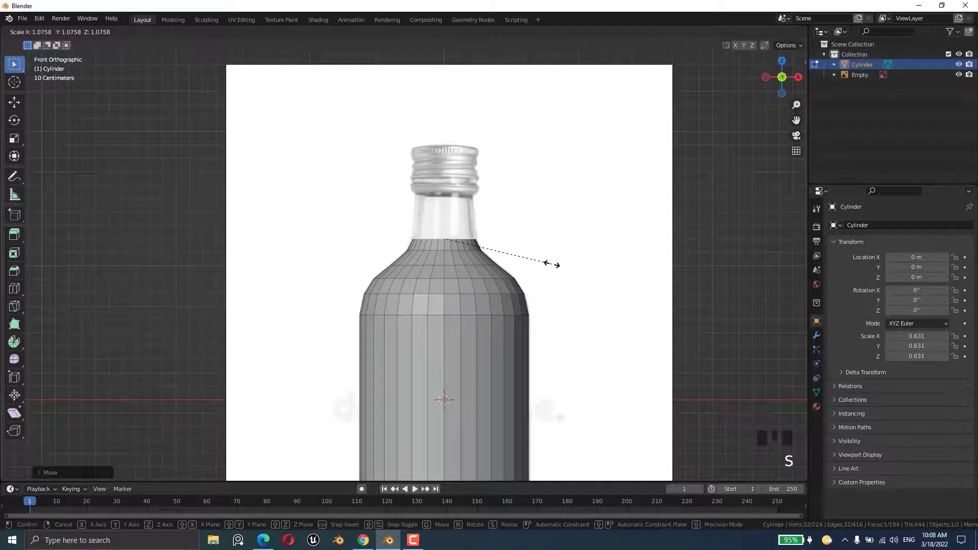
click(552, 263)
Step: Extrude the top face partway up the neck and scale it slightly down to the reference outline
key(e)
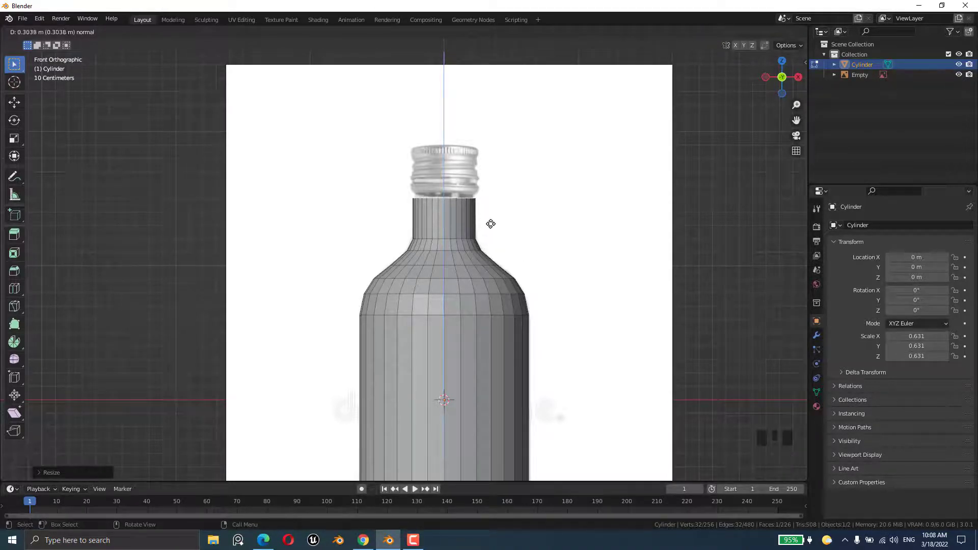
click(491, 238)
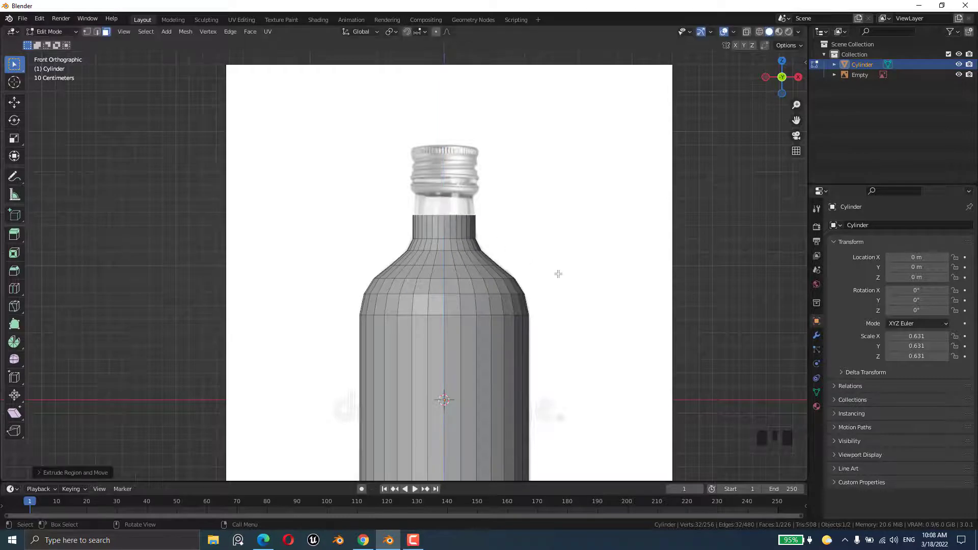
key(s)
click(555, 272)
Step: Extrude the top face up to the cap's lower edge and scale it to about 0.99
key(e)
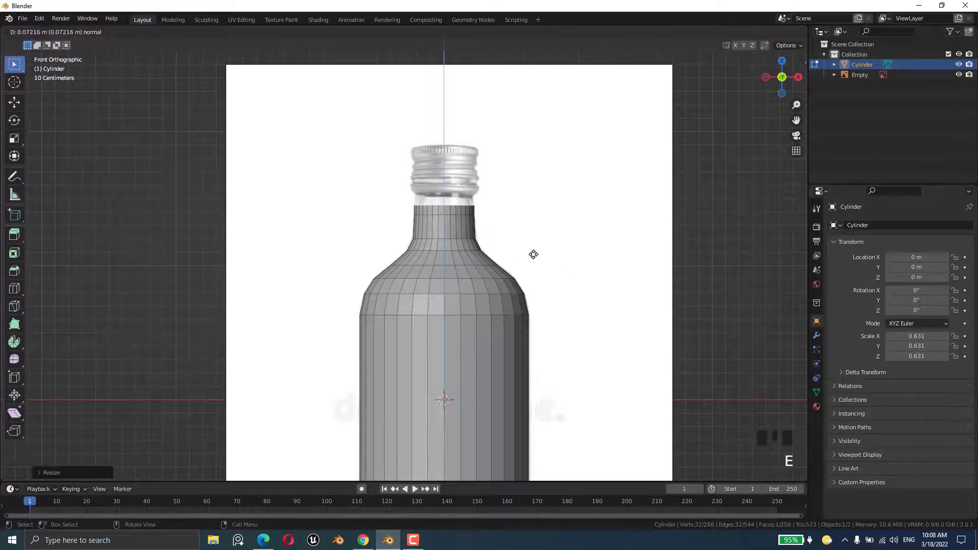
click(531, 245)
key(s)
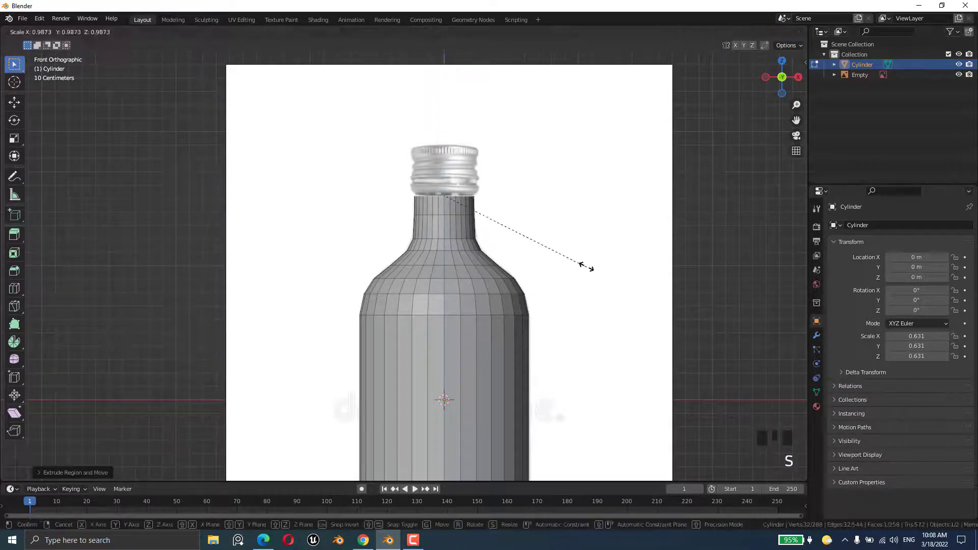
click(580, 263)
Step: Move the cylinder's bottom face down to where the reference bottle's base starts to curve inward
scroll(497, 229, down, 4)
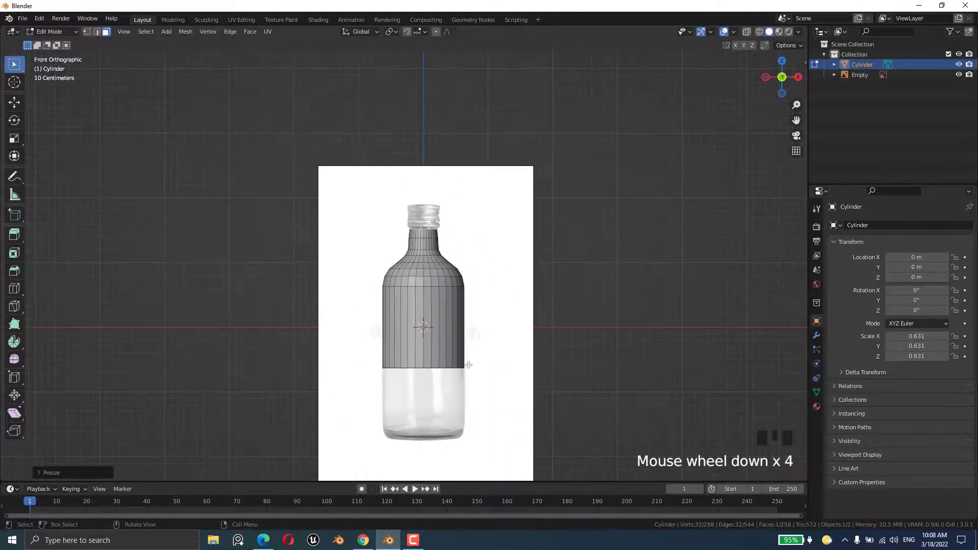
middle_drag(489, 239, 435, 337)
click(436, 336)
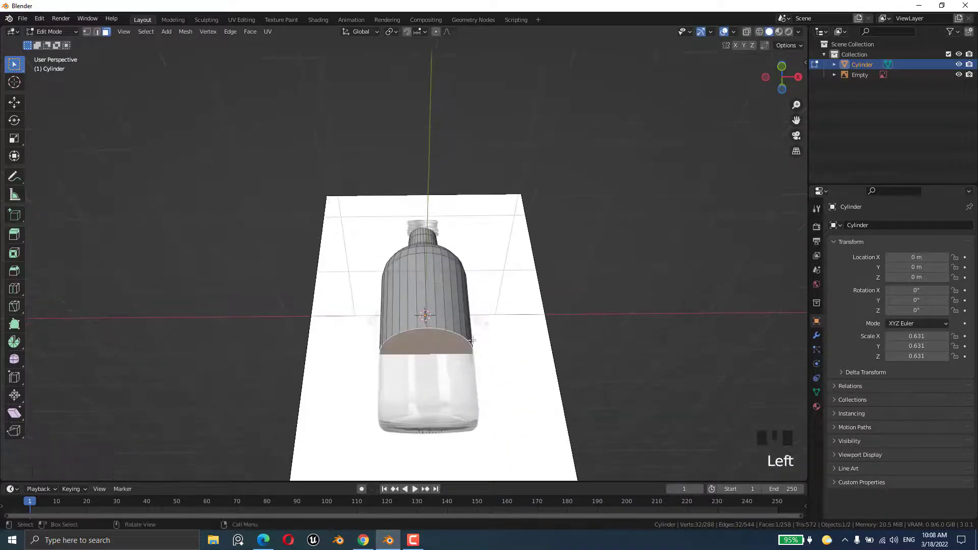
key(KP_1)
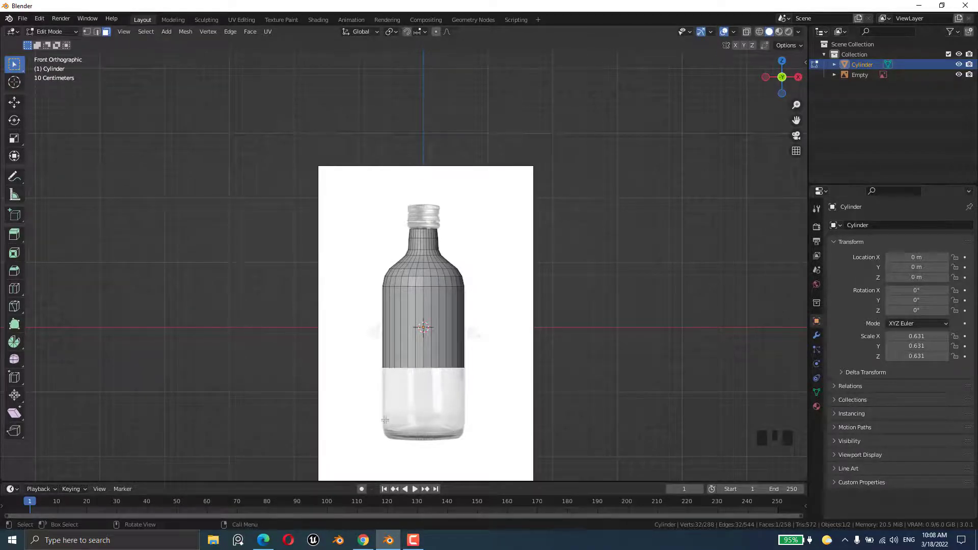
key(g)
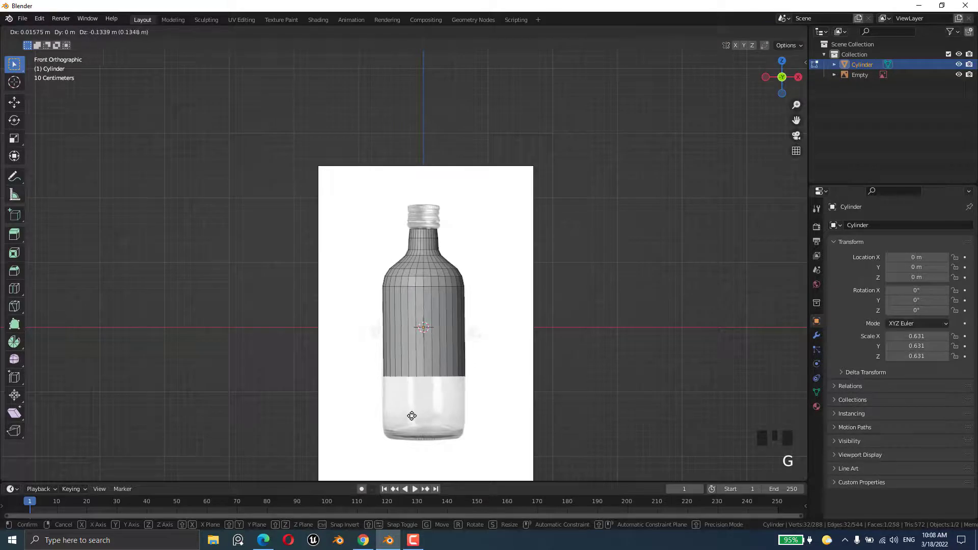
click(409, 467)
scroll(410, 458, up, 3)
shift+middle_drag(434, 422, 434, 214)
Step: Try extruding the bottom face down and scaling it inward in one large segment, and undo both operations
key(e)
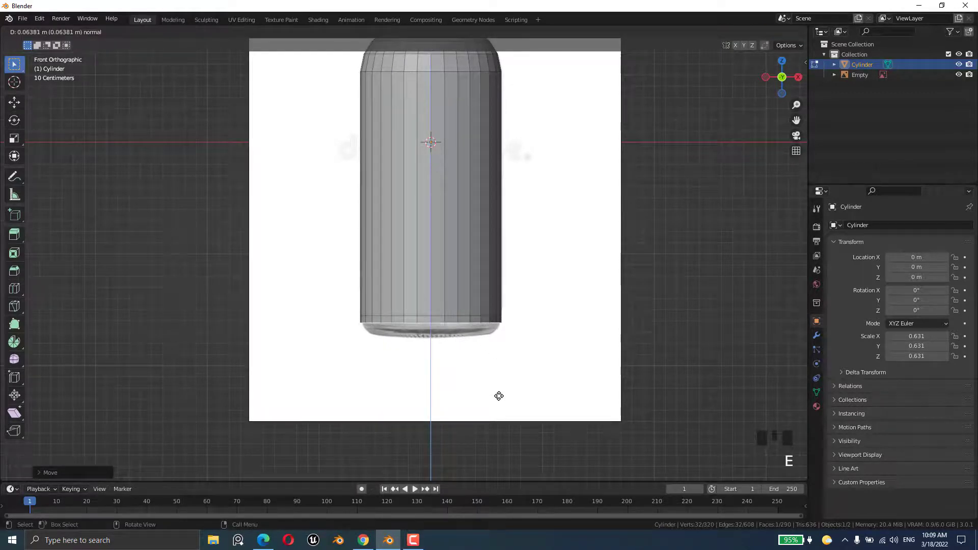
click(505, 397)
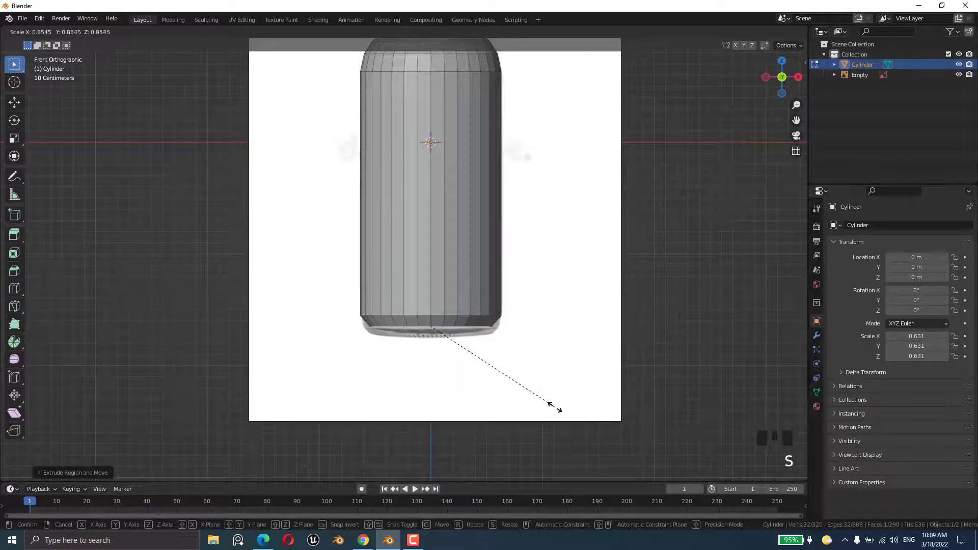
click(563, 411)
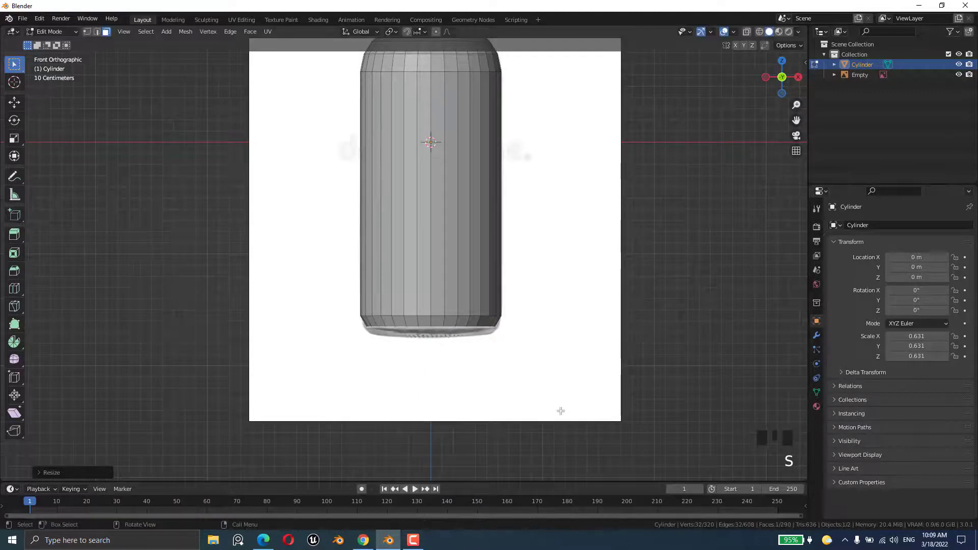
key(ctrl+z)
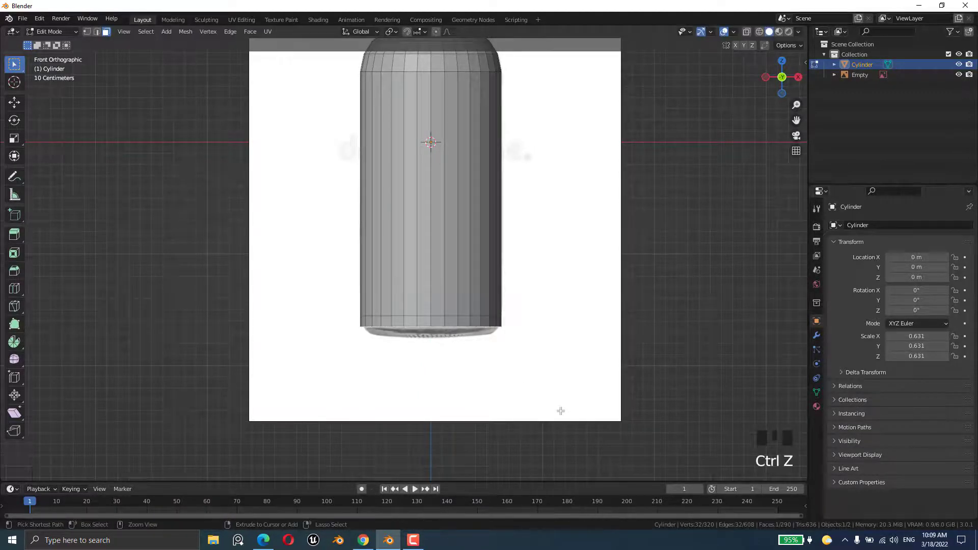
key(ctrl+z)
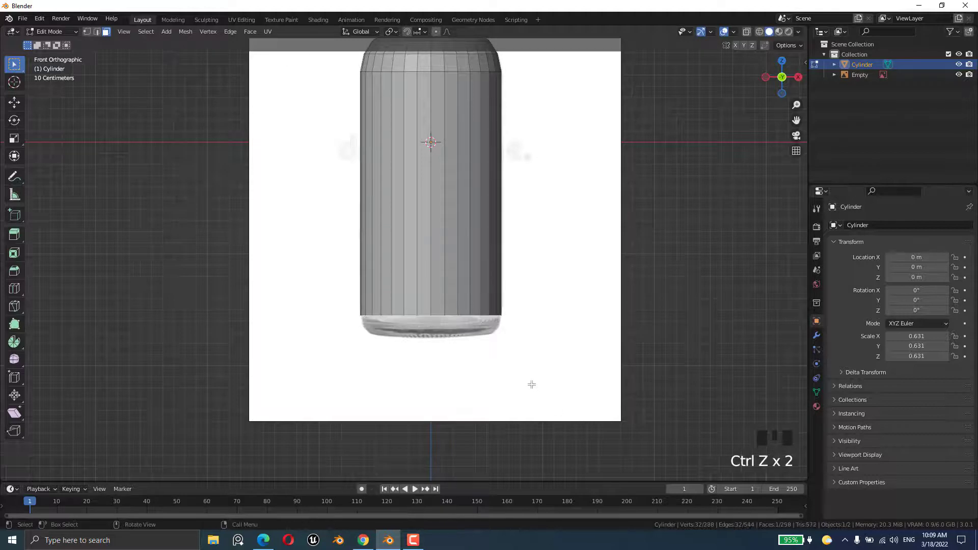
Step: Extrude the bottom face down twice in short segments, scaling it slightly inward and to about 0.97 to start the base's curve
key(e)
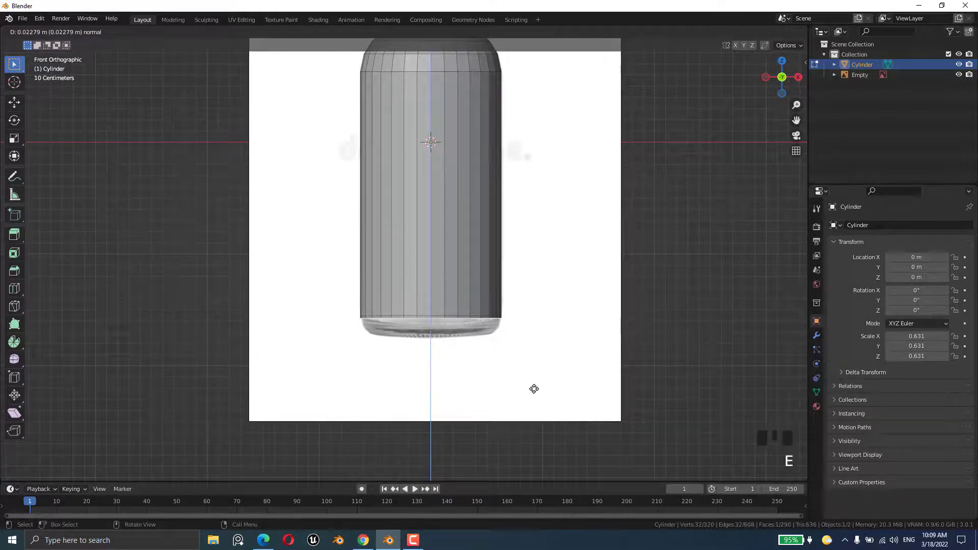
click(535, 389)
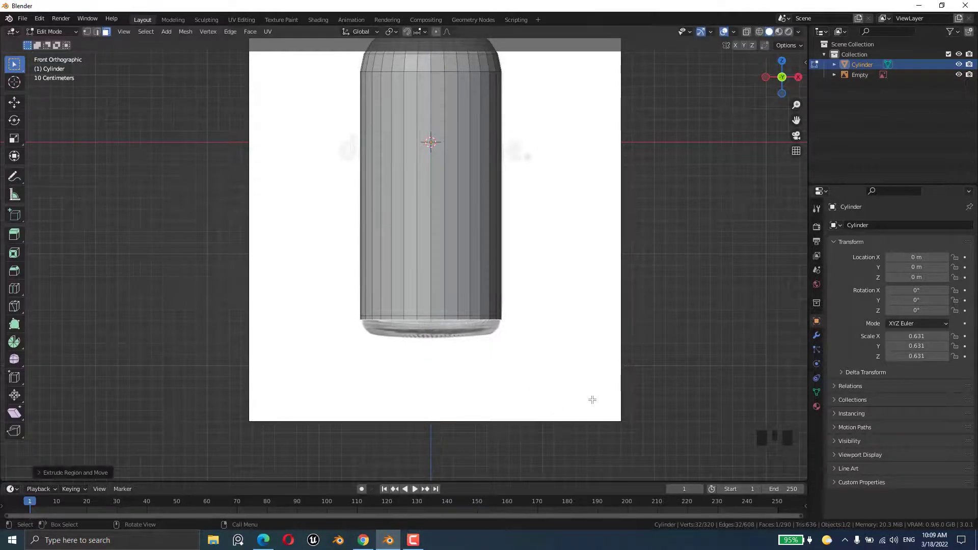
key(s)
click(585, 399)
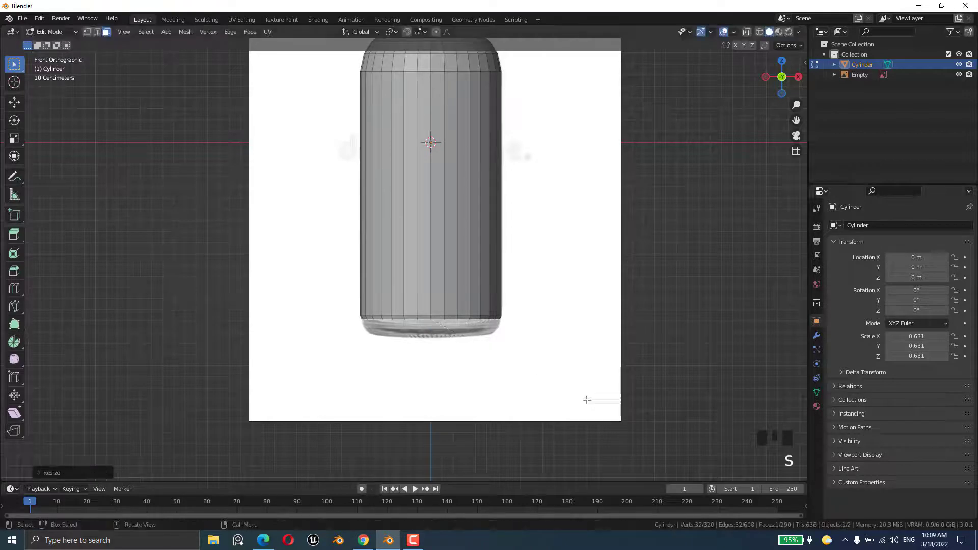
key(e)
click(558, 388)
key(s)
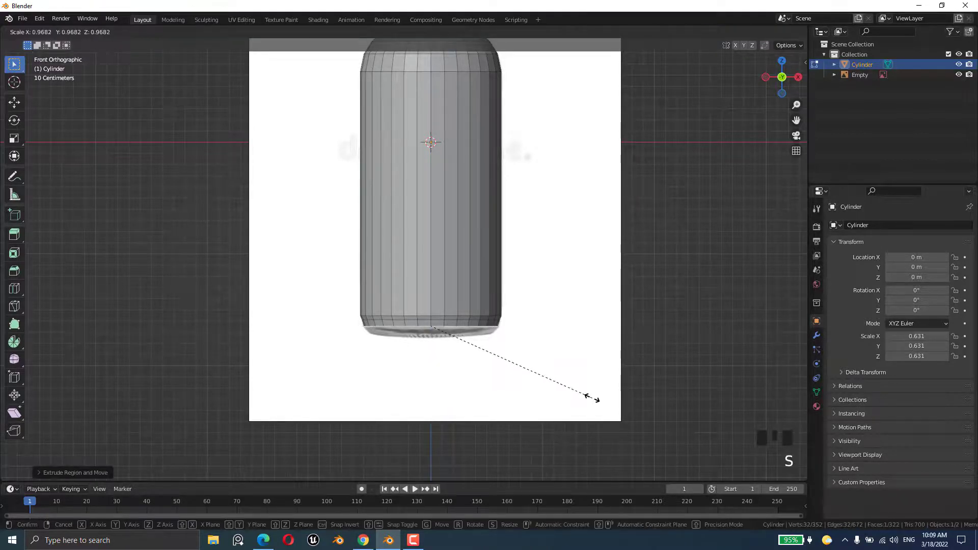
click(591, 397)
Step: Extrude the bottom face down two more times, scaling it to about 0.96 and about 0.91 along the base's rounding
key(e)
click(604, 407)
key(s)
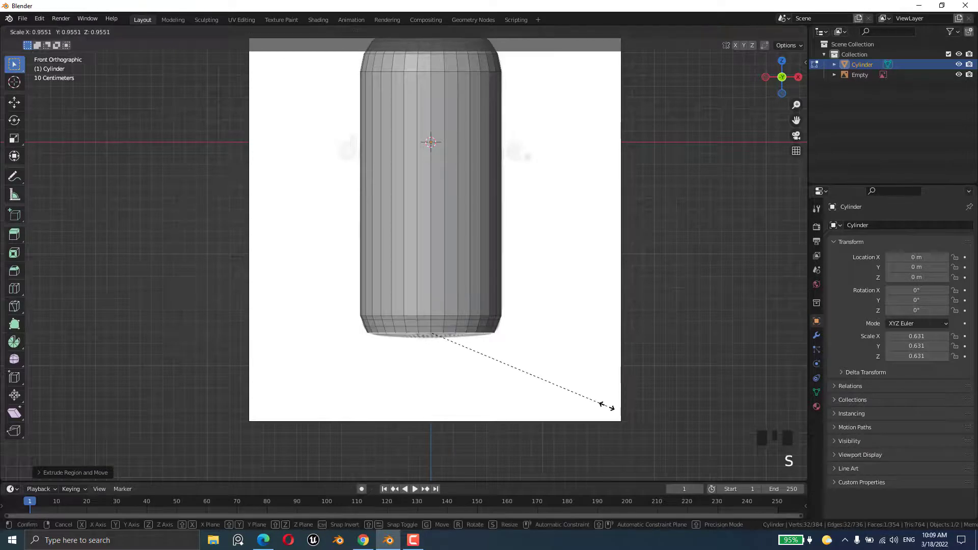
click(607, 406)
scroll(536, 384, up, 2)
key(e)
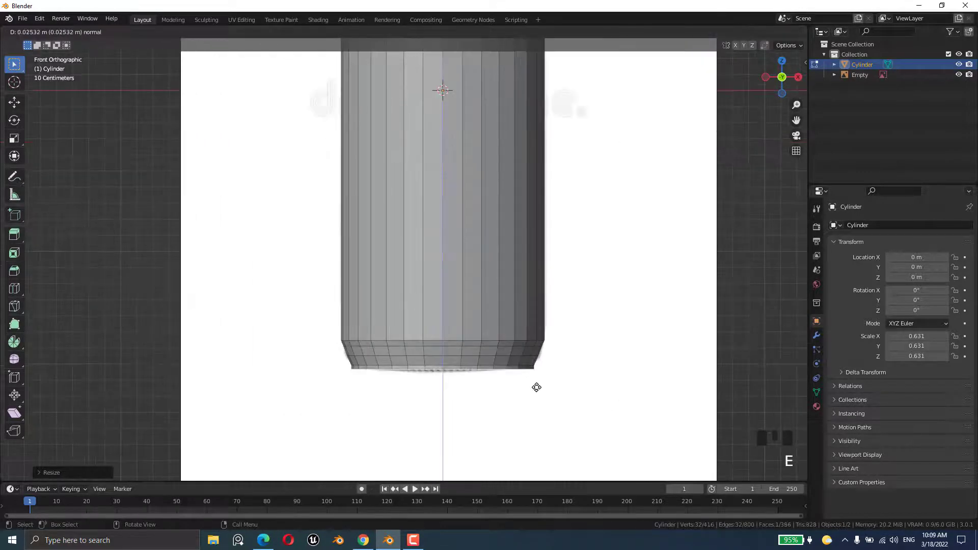
click(537, 388)
key(s)
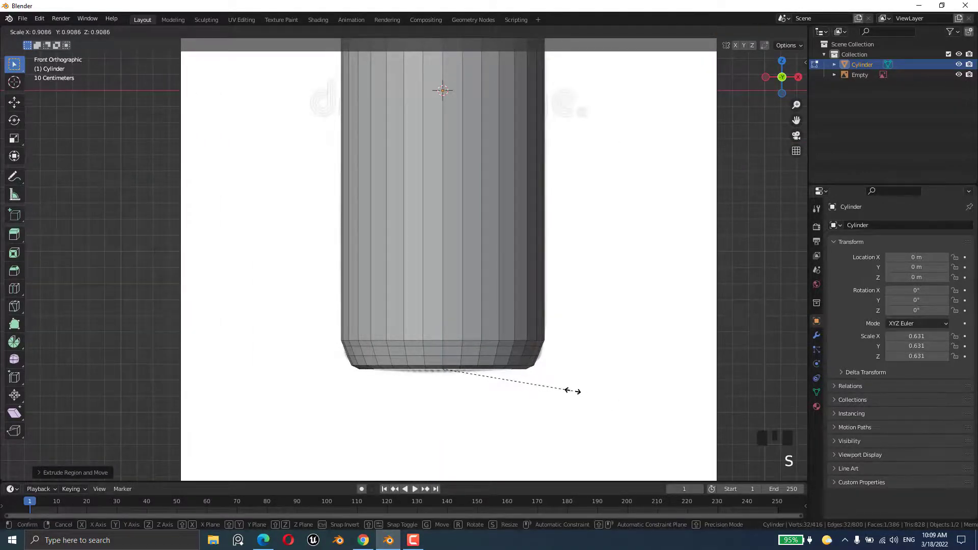
click(573, 391)
Step: Extrude the bottom face about 0.02 m to the bottle's lowest edge, scale it to about 0.83, and return to Object Mode
key(e)
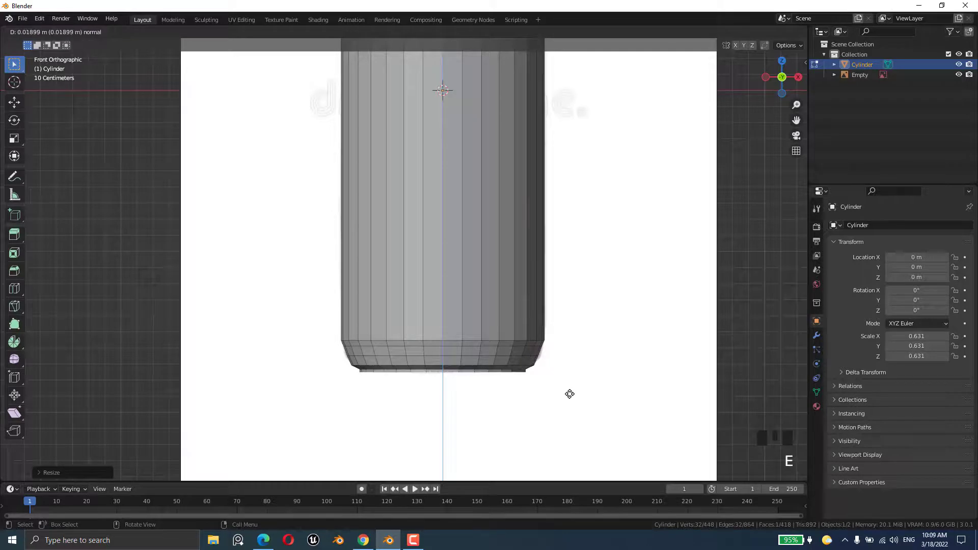
click(570, 394)
key(s)
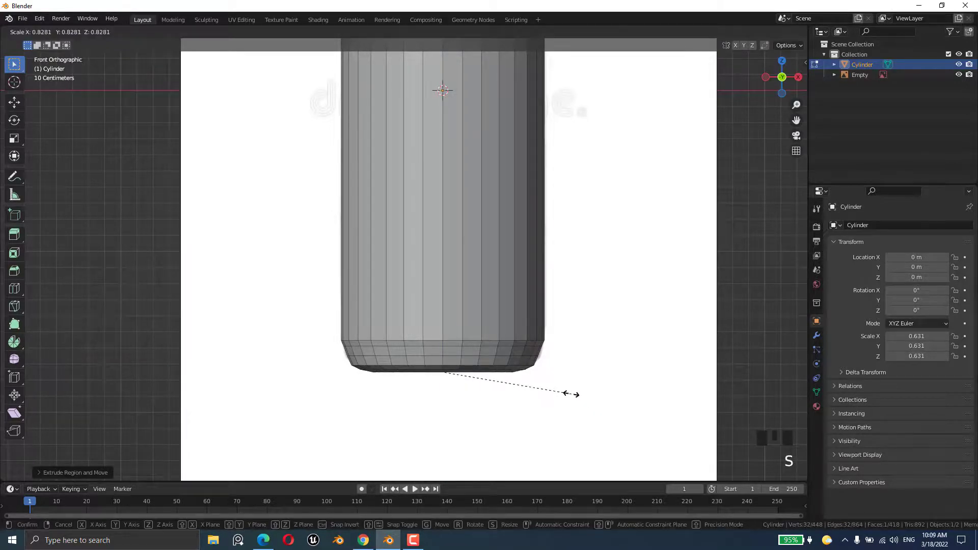
click(572, 396)
middle_drag(572, 395, 504, 284)
scroll(520, 268, down, 5)
key(Tab)
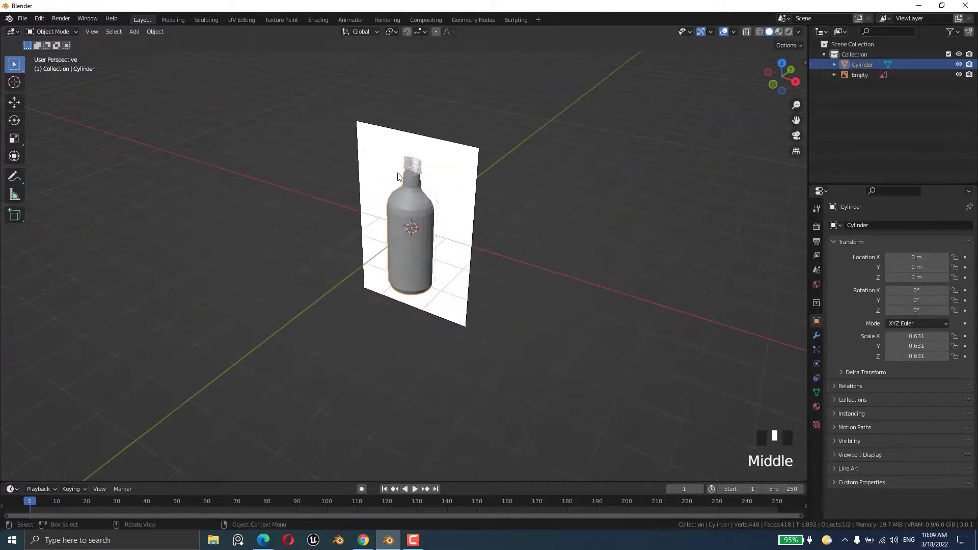
Step: Delete the bottle reference image from the scene
scroll(415, 114, up, 2)
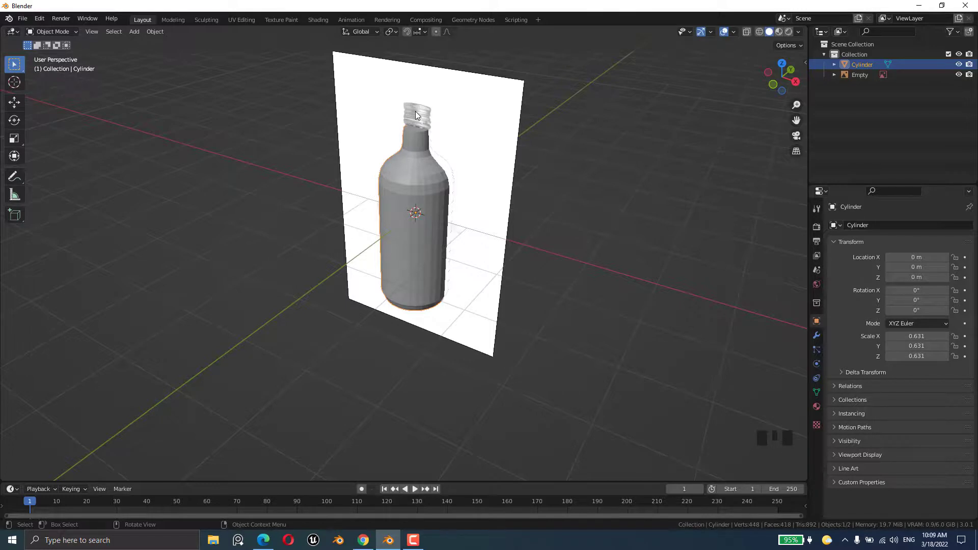
middle_drag(515, 159, 515, 199)
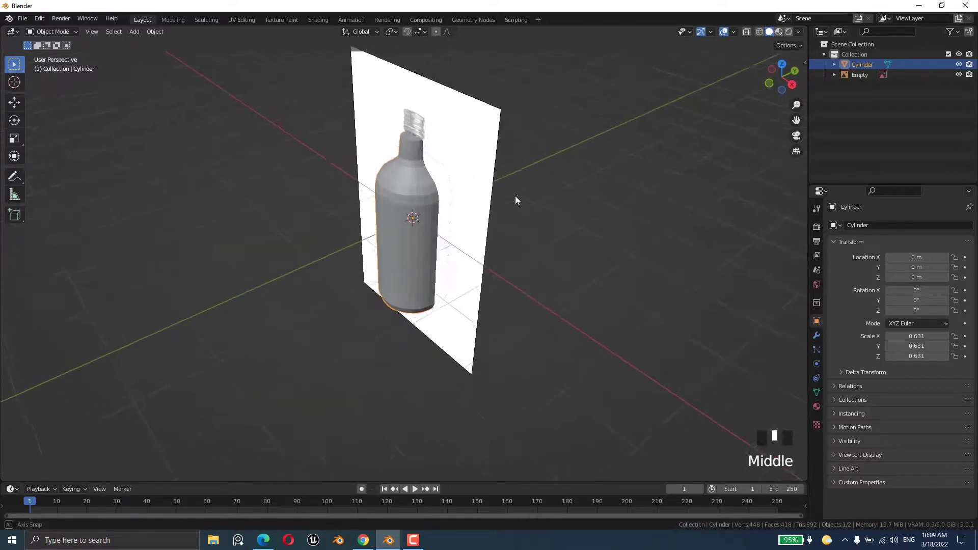
scroll(515, 195, up, 1)
click(505, 185)
scroll(503, 182, down, 4)
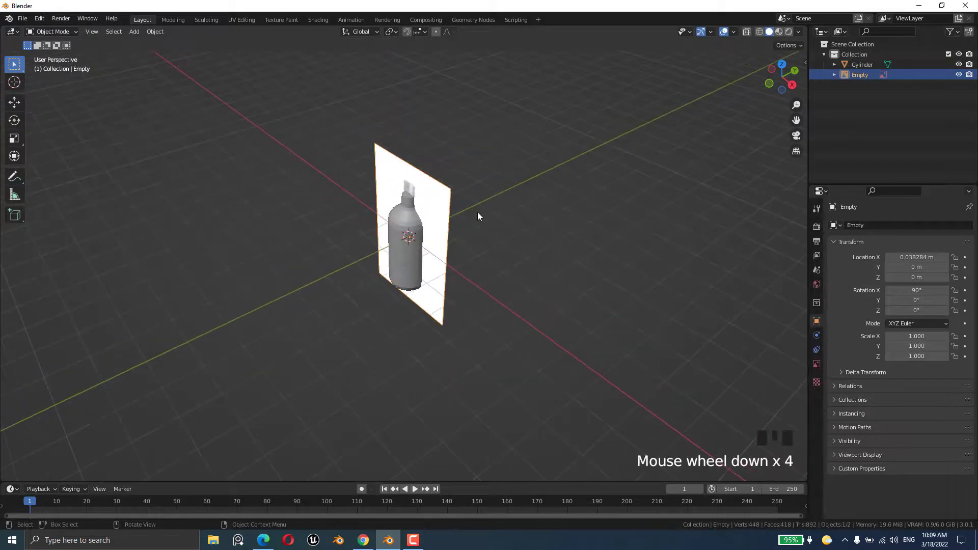
key(Delete)
Step: Add a level 1 Subdivision modifier to the bottle and inspect the smoothed shape
middle_drag(469, 240, 429, 243)
click(415, 239)
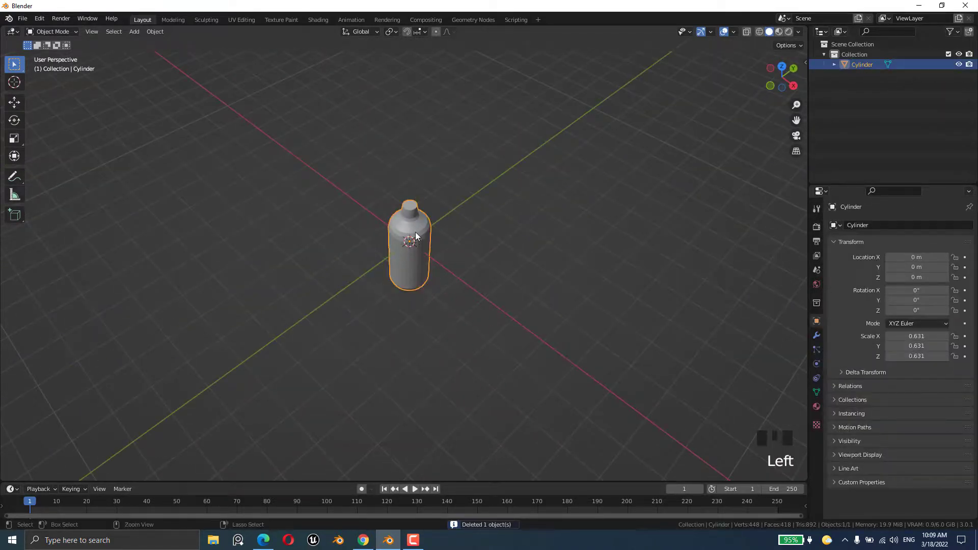
key(ctrl+1)
scroll(415, 231, up, 4)
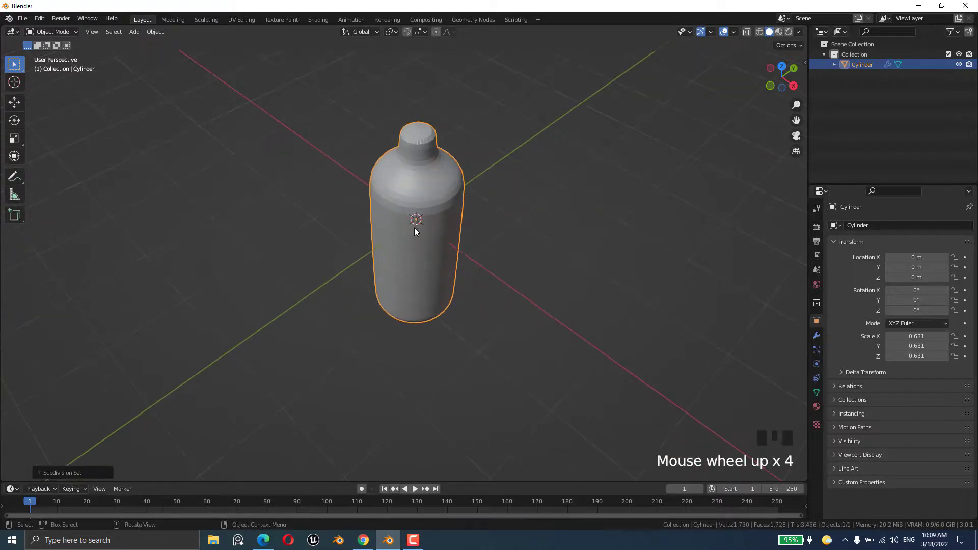
mouse_move(414, 228)
middle_down()
mouse_move(445, 234)
mouse_move(416, 216)
middle_up()
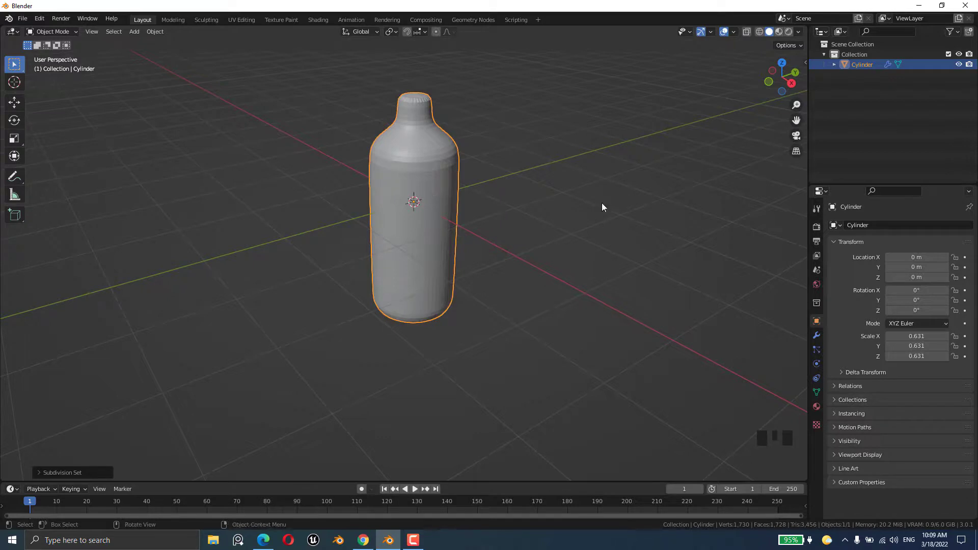
Step: Remove the Subdivision modifier from the bottle
click(818, 338)
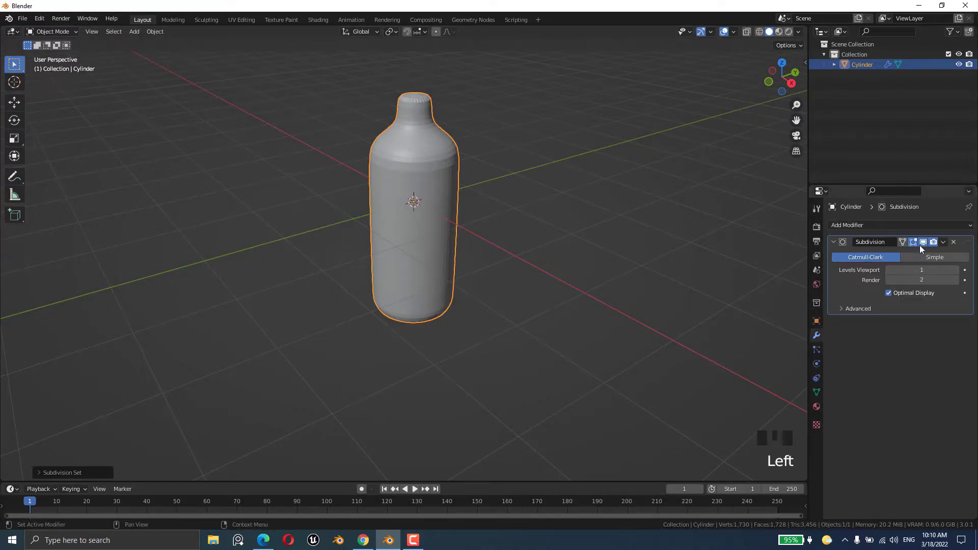
click(953, 242)
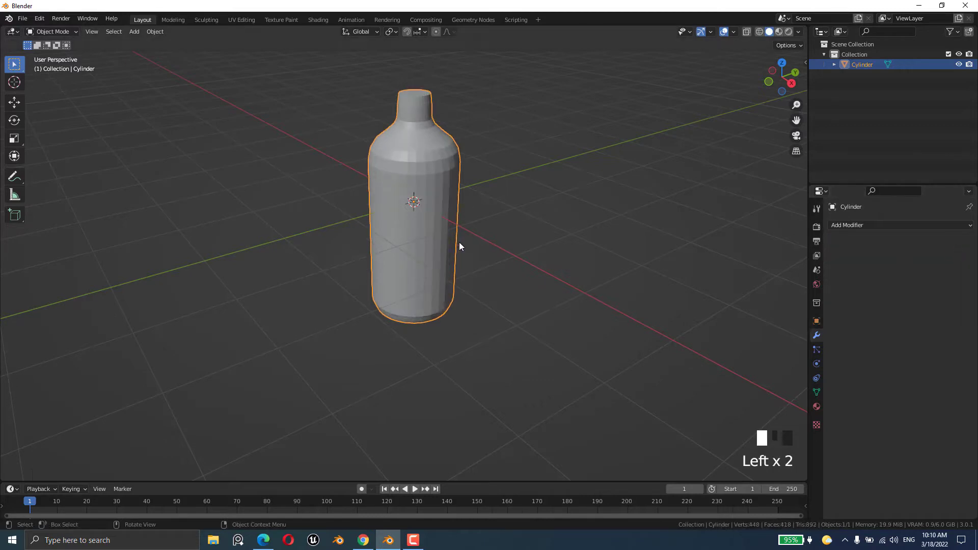
middle_drag(459, 243, 478, 252)
scroll(478, 253, up, 2)
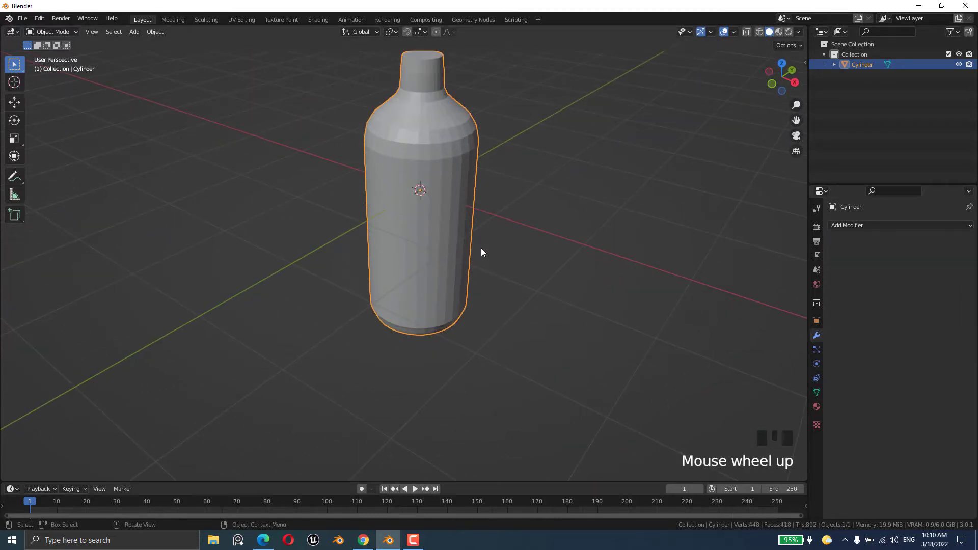